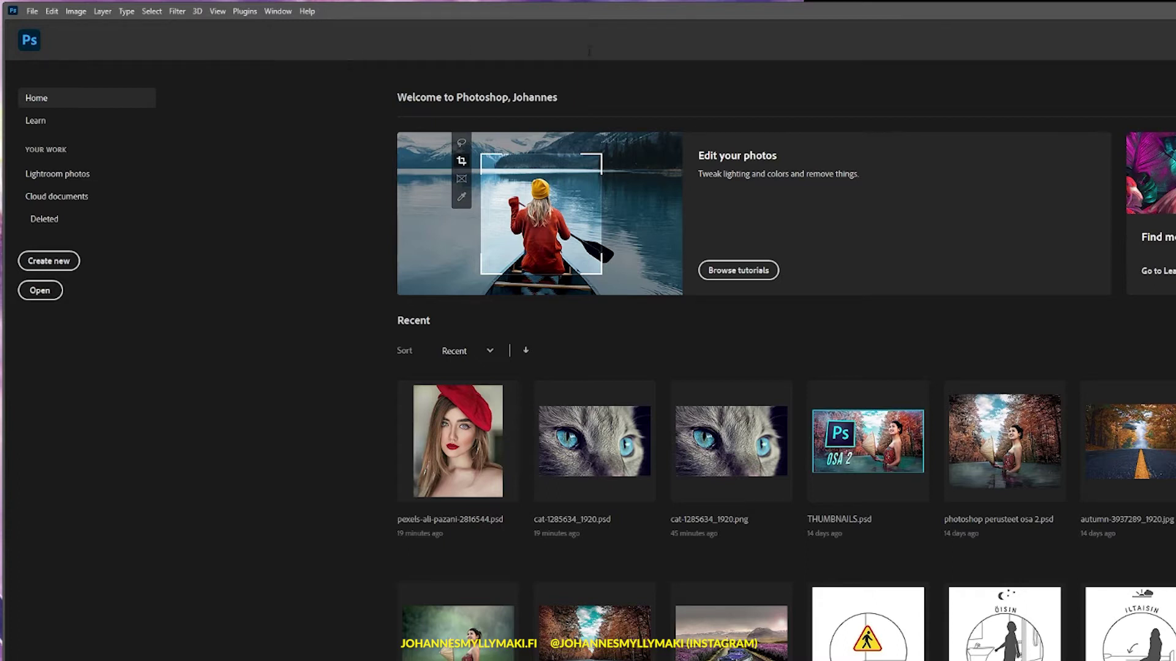
Step: Open the Interface preferences and choose Suomi as the UI language
left_click(52, 11)
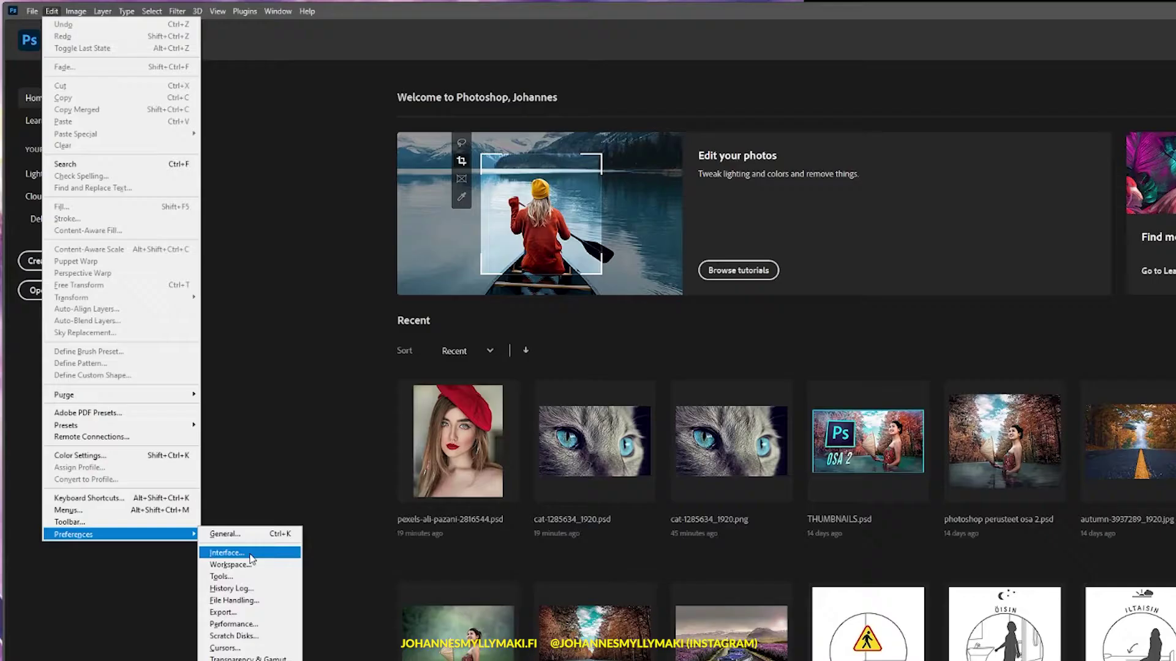
left_click(514, 296)
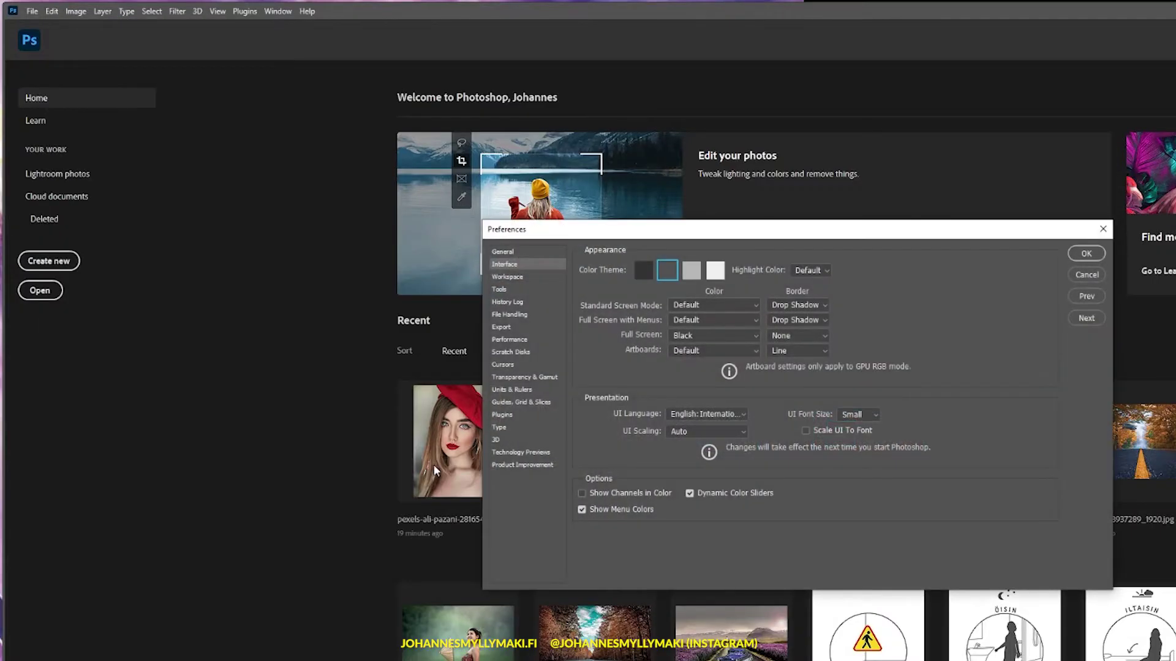
left_click_drag(596, 170, 636, 114)
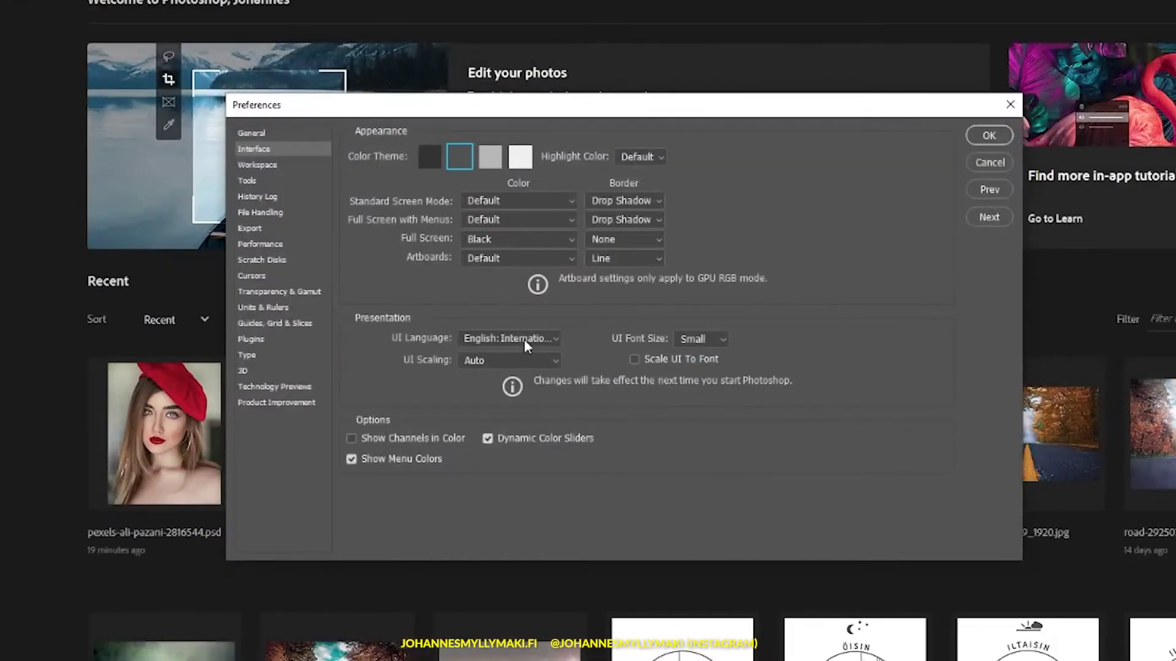
left_click(524, 339)
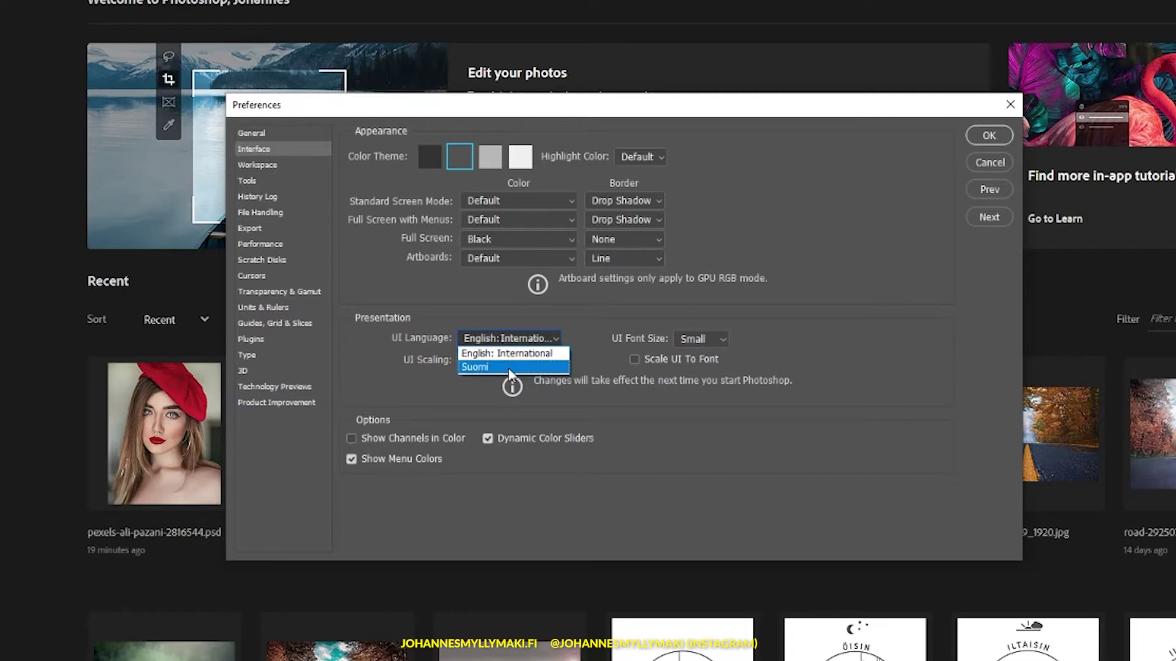
left_click(509, 367)
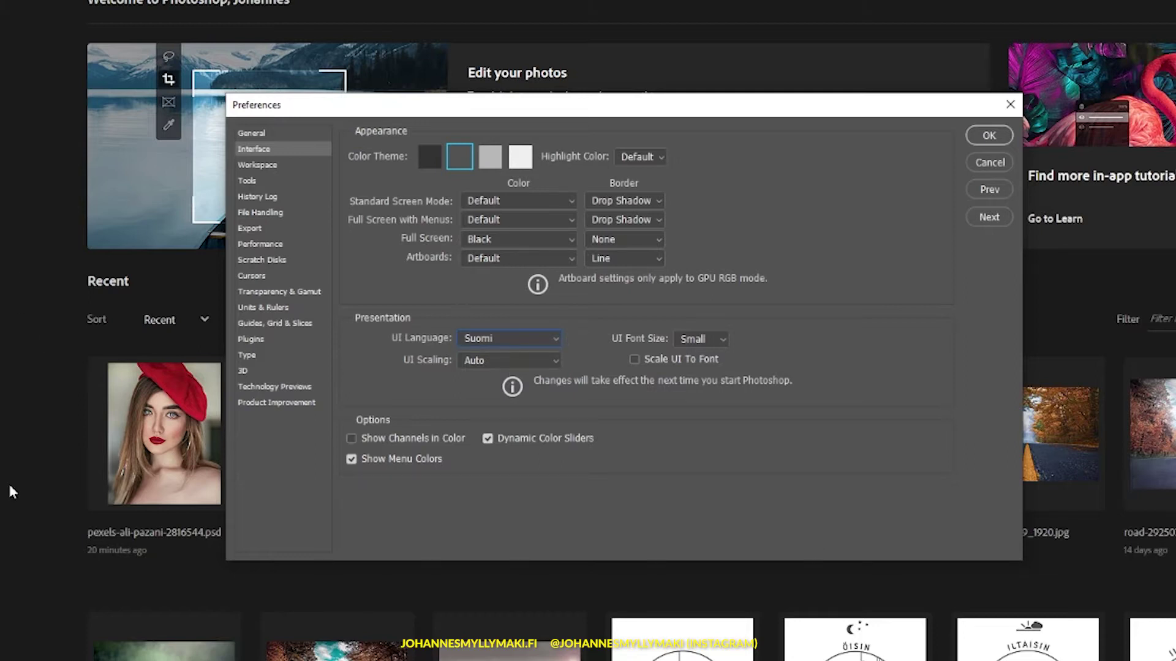
Step: Briefly try English: International, then settle on Suomi and confirm the preferences with OK
left_click(521, 342)
left_click(507, 364)
left_click(505, 338)
left_click(508, 355)
left_click(467, 338)
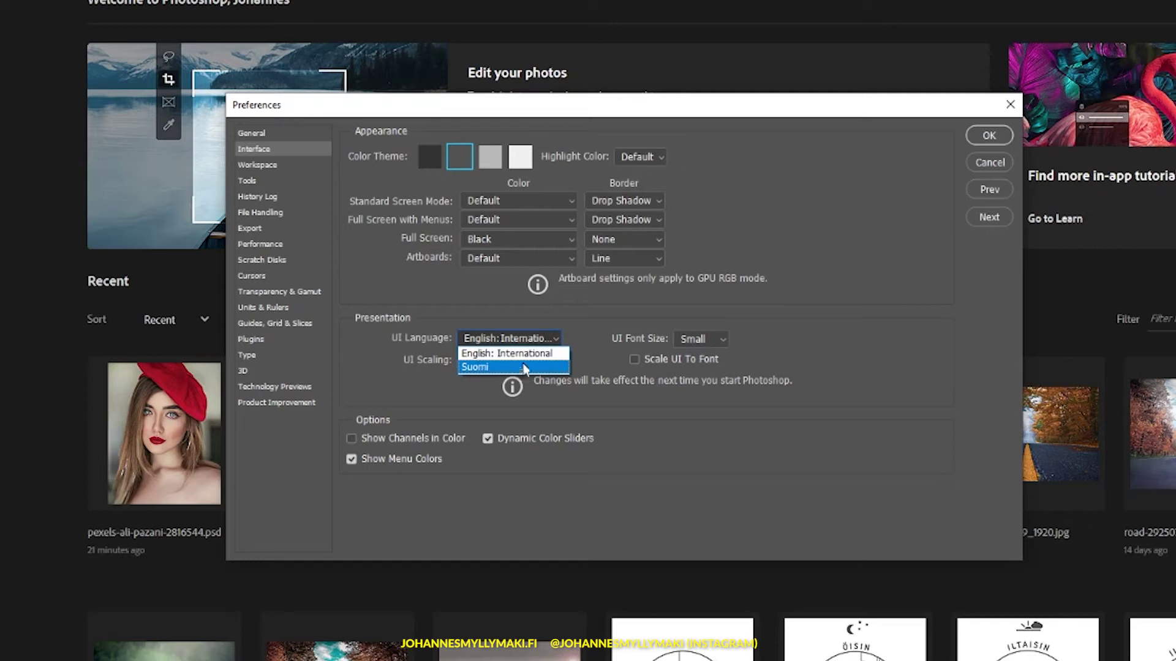
left_click(490, 358)
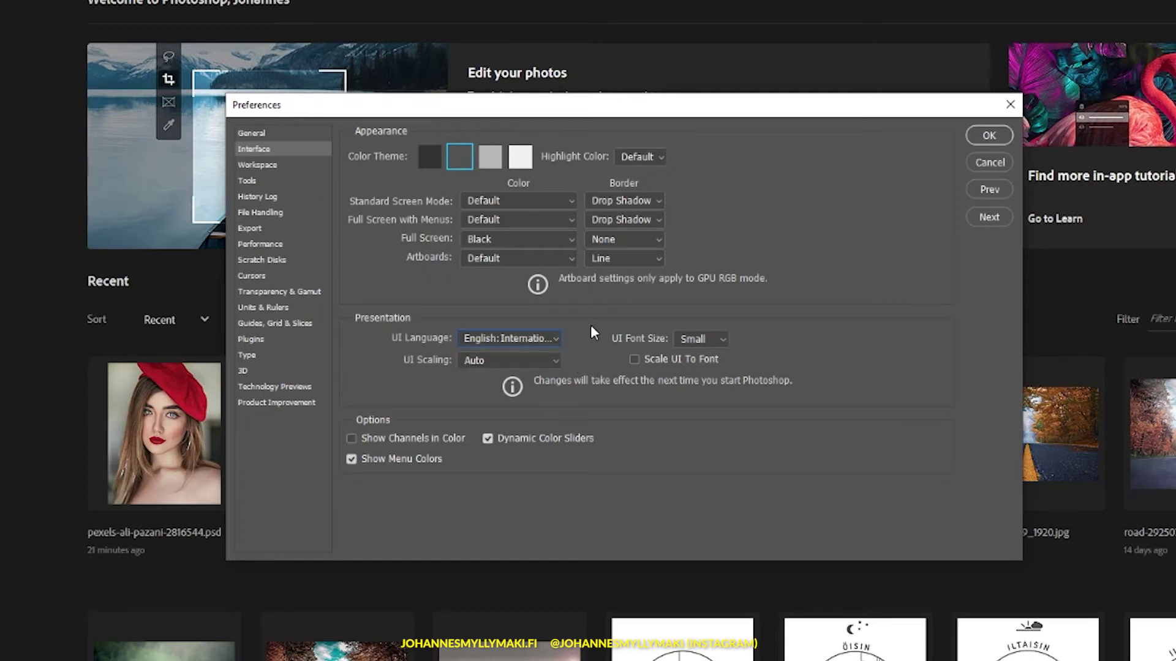
left_click(529, 339)
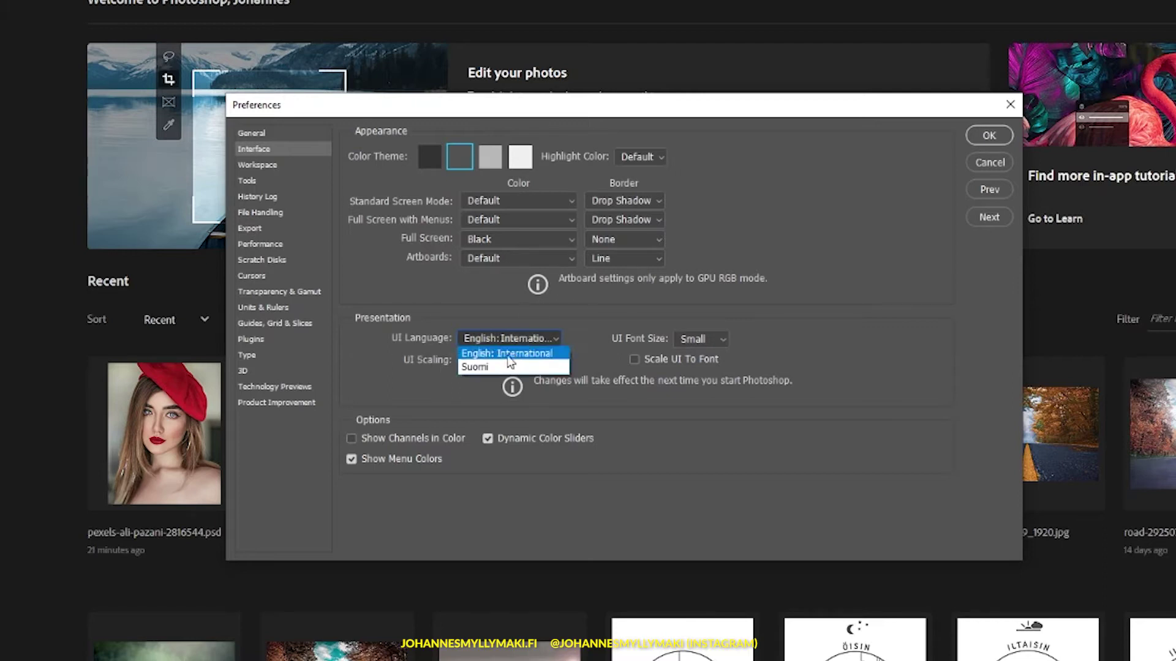
left_click(501, 368)
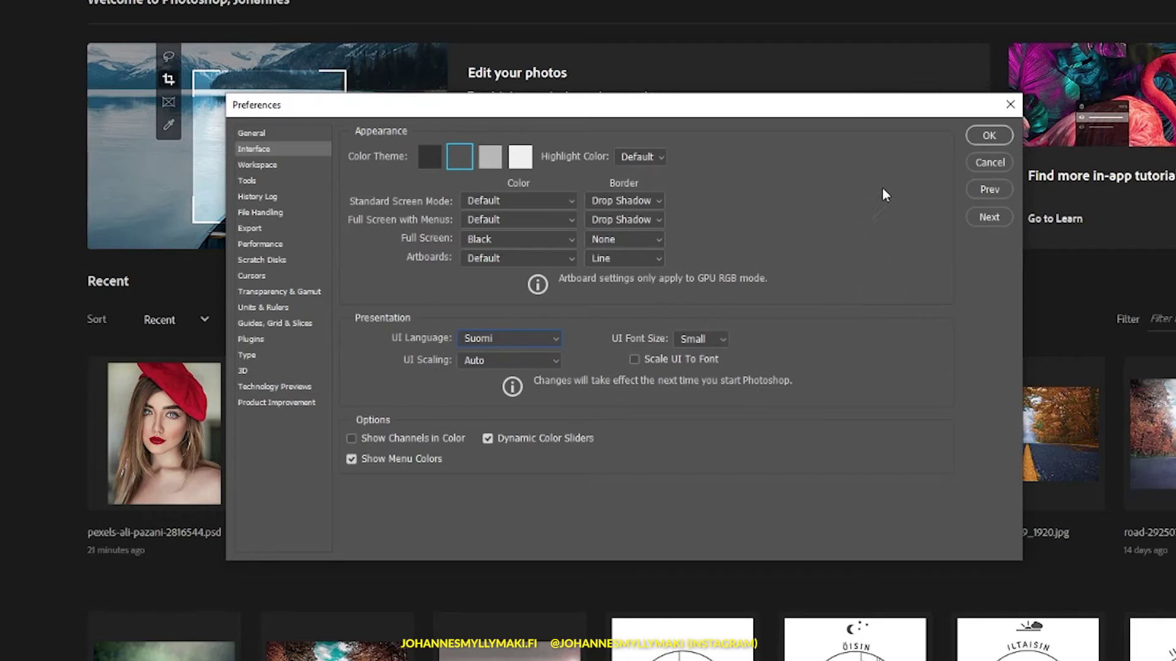
left_click(987, 136)
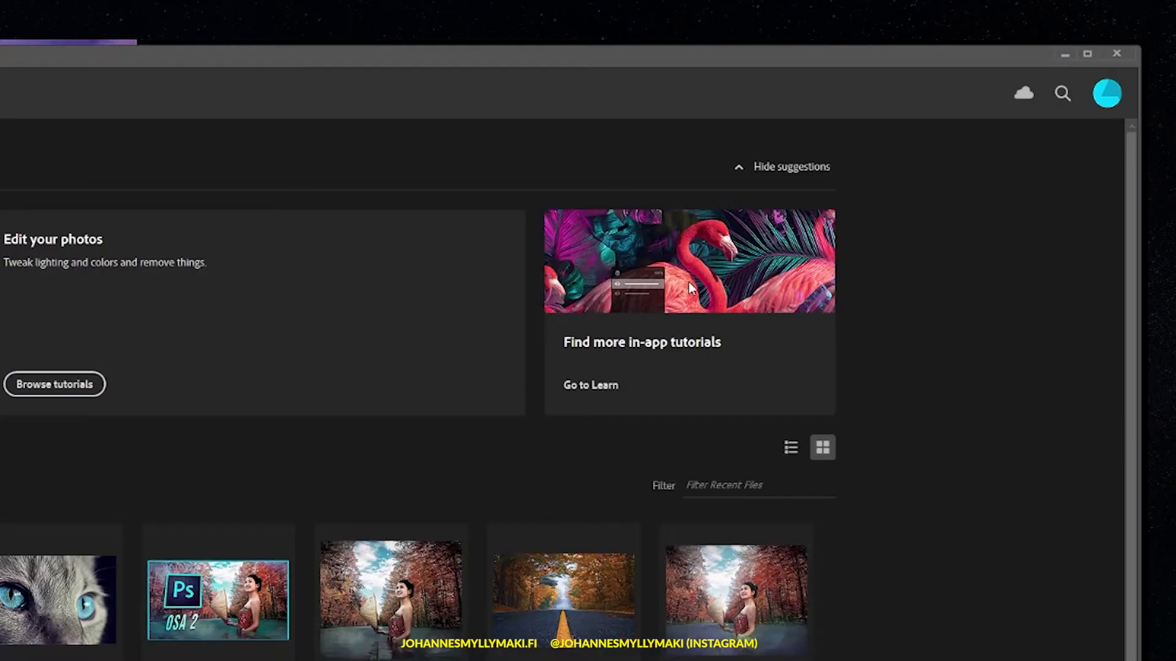
Step: Quit and relaunch Photoshop, then open and close a menu to confirm the Finnish labels
left_click(1116, 54)
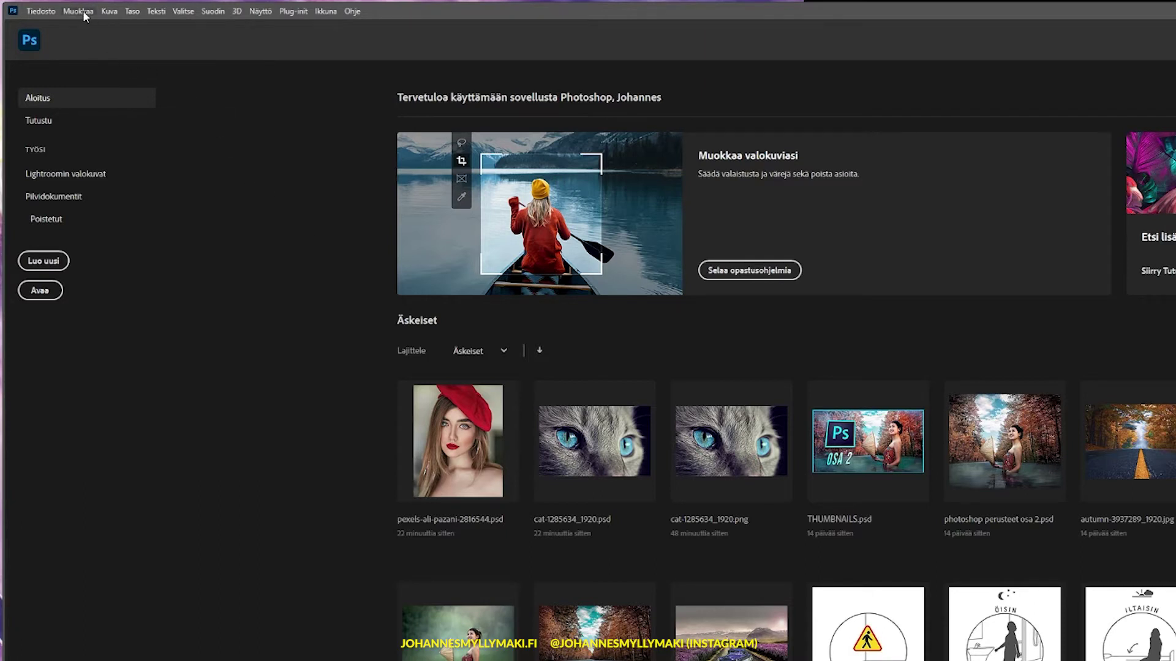
left_click(287, 13)
mouse_move(182, 11)
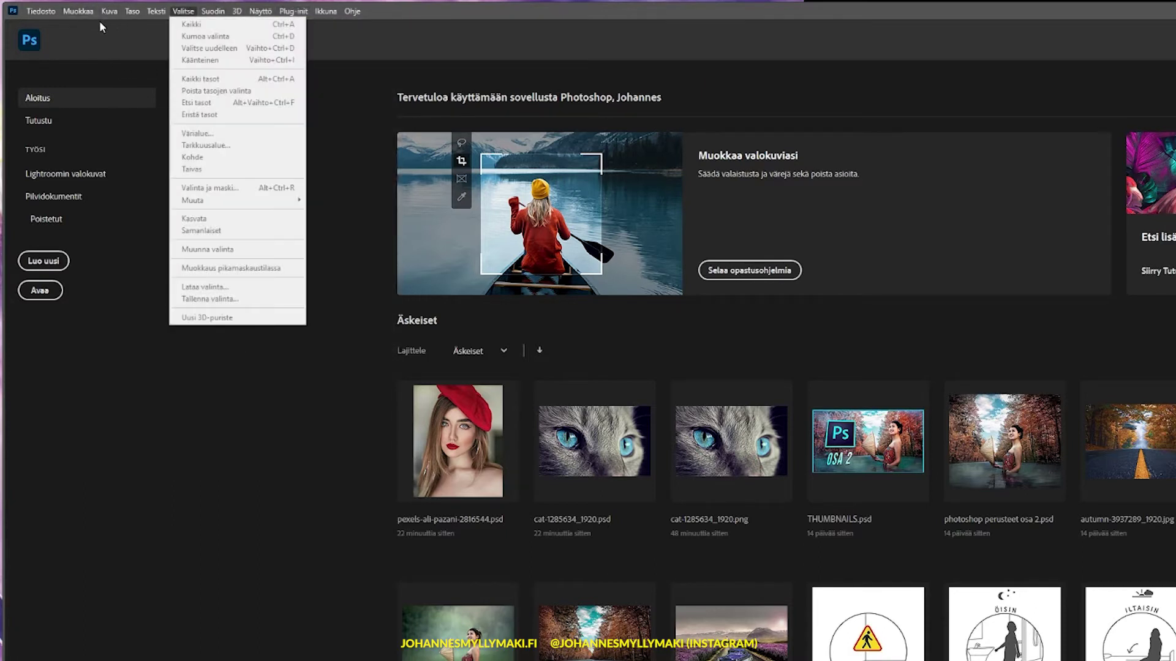
left_click(302, 303)
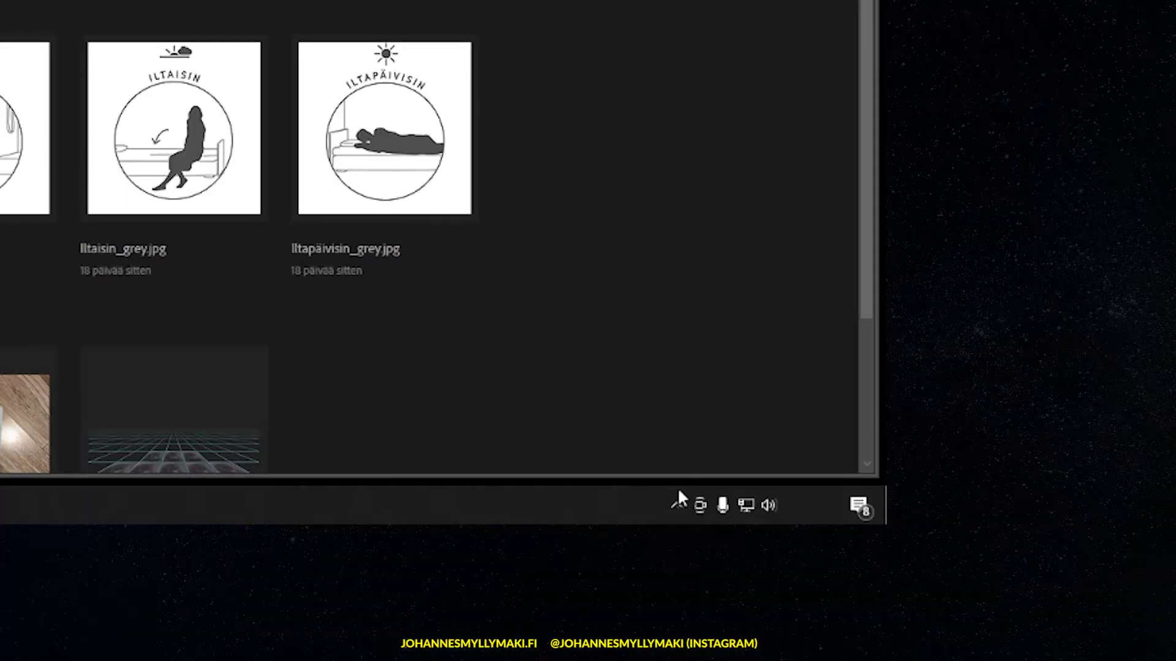
Step: Launch Creative Cloud Desktop from the hidden tray icons and scroll through its All apps list
left_click(677, 504)
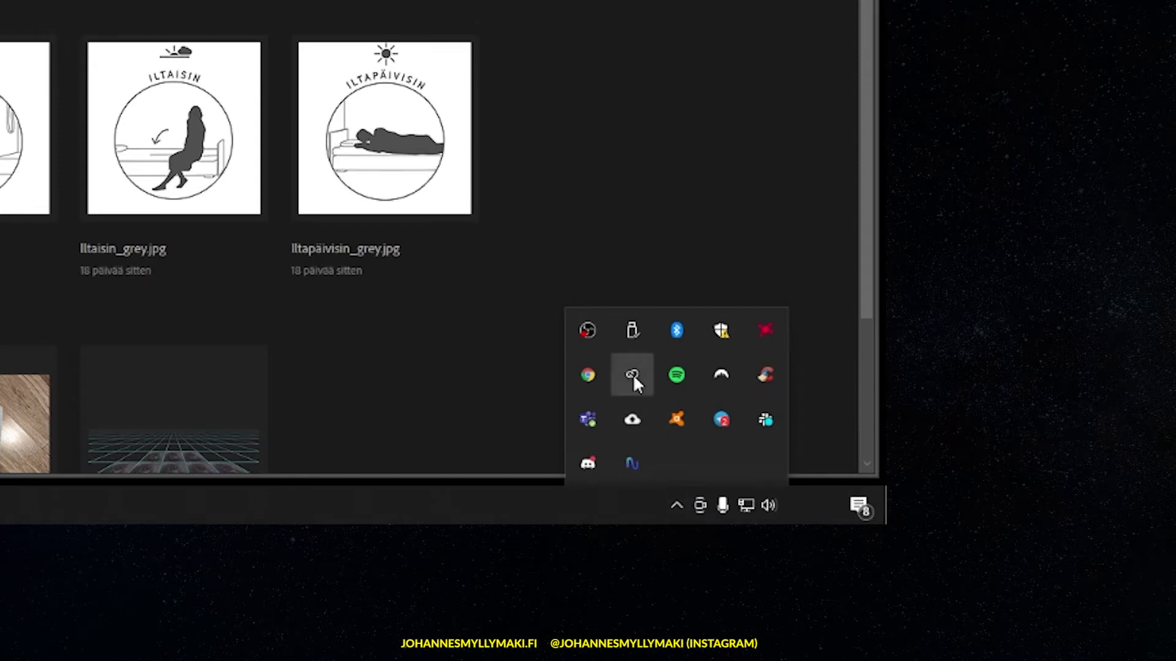
left_click(633, 373)
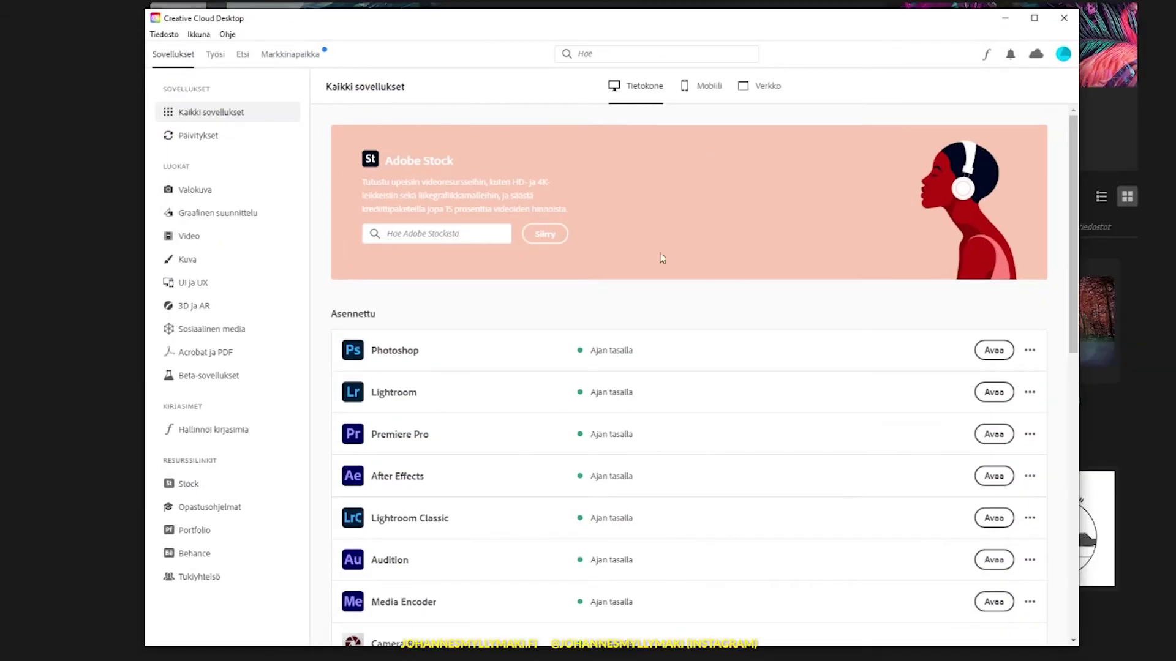
scroll(658, 257, "down", 2)
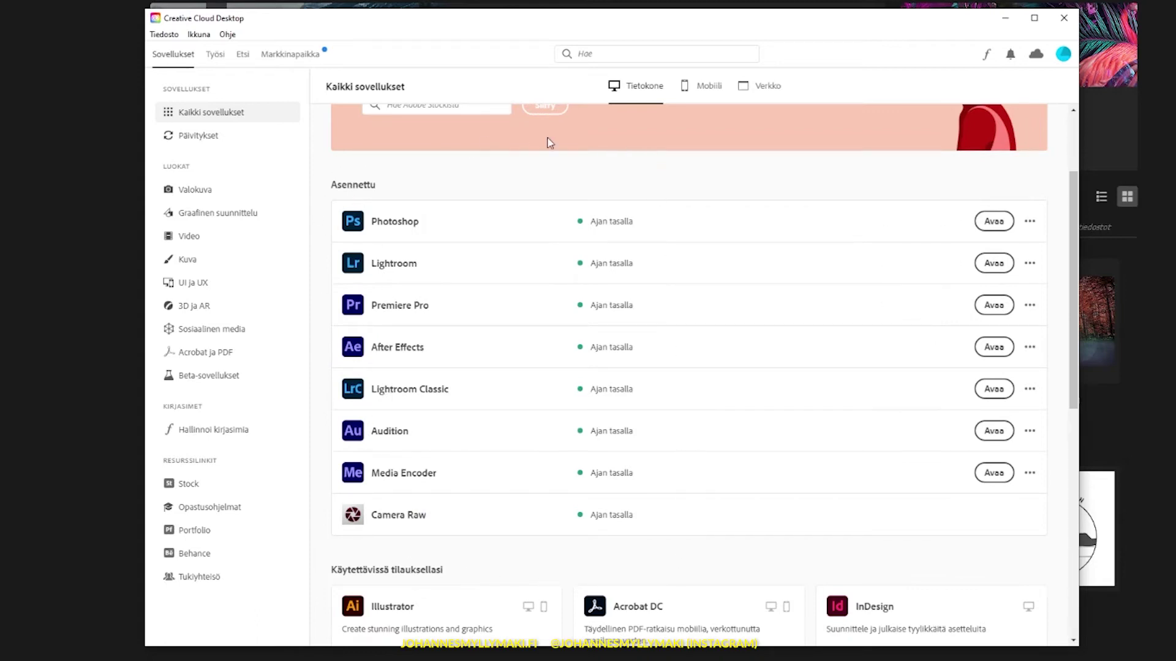
scroll(753, 208, "down", 4)
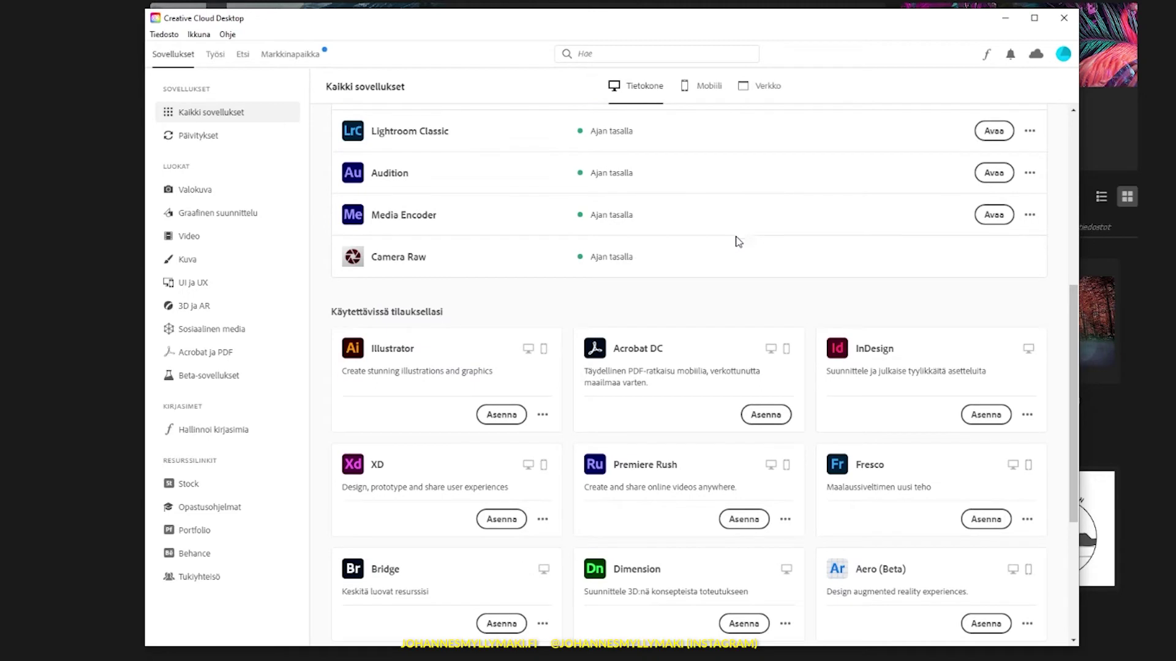
scroll(451, 394, "up", 6)
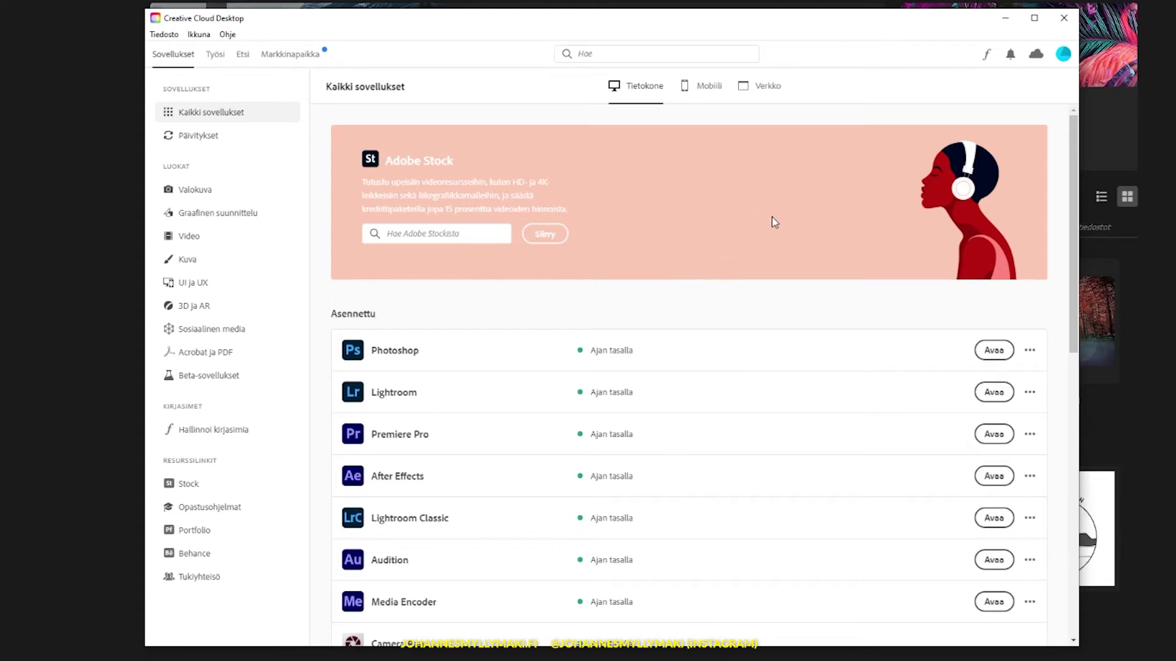
left_click(1064, 58)
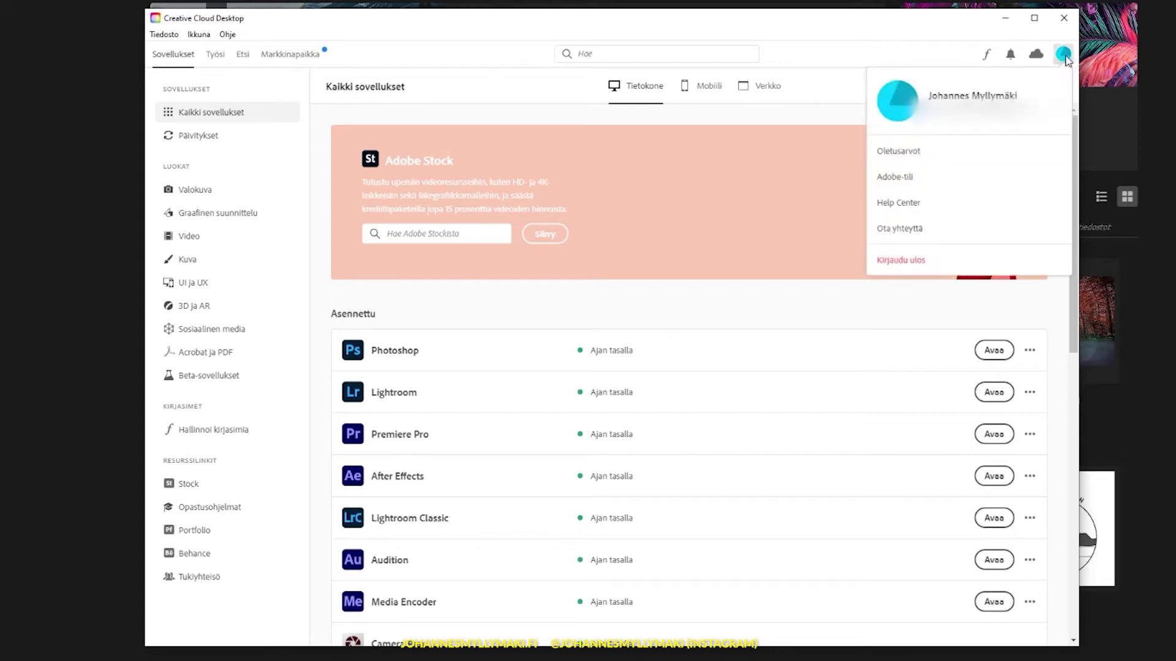
left_click(915, 151)
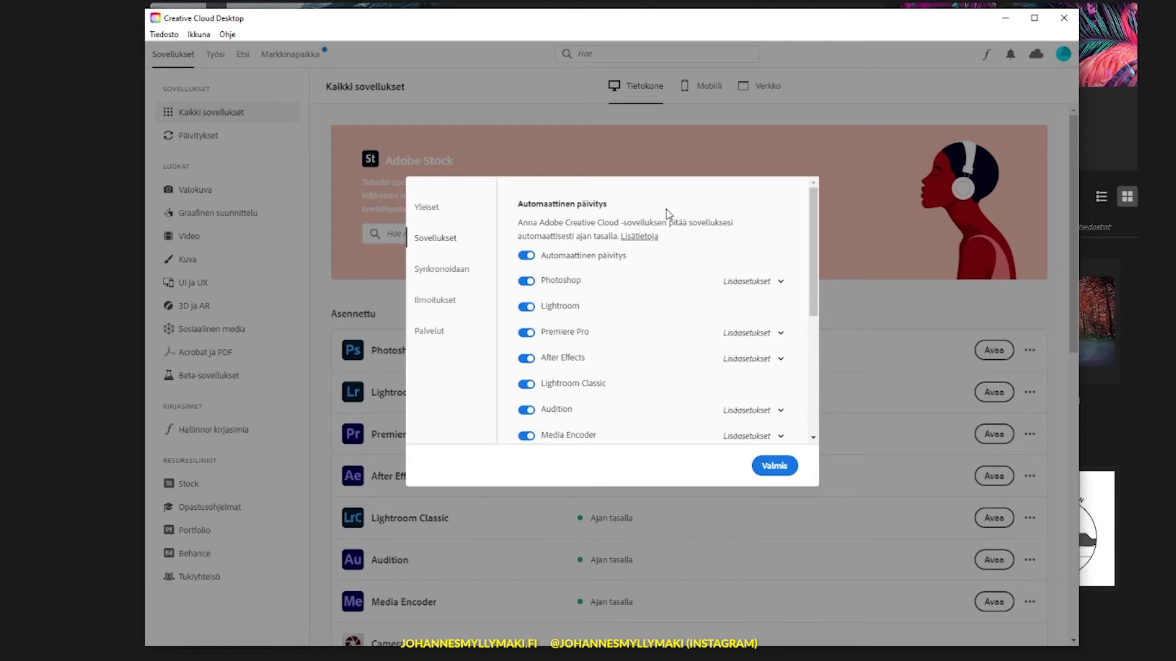
scroll(666, 211, "down", 5)
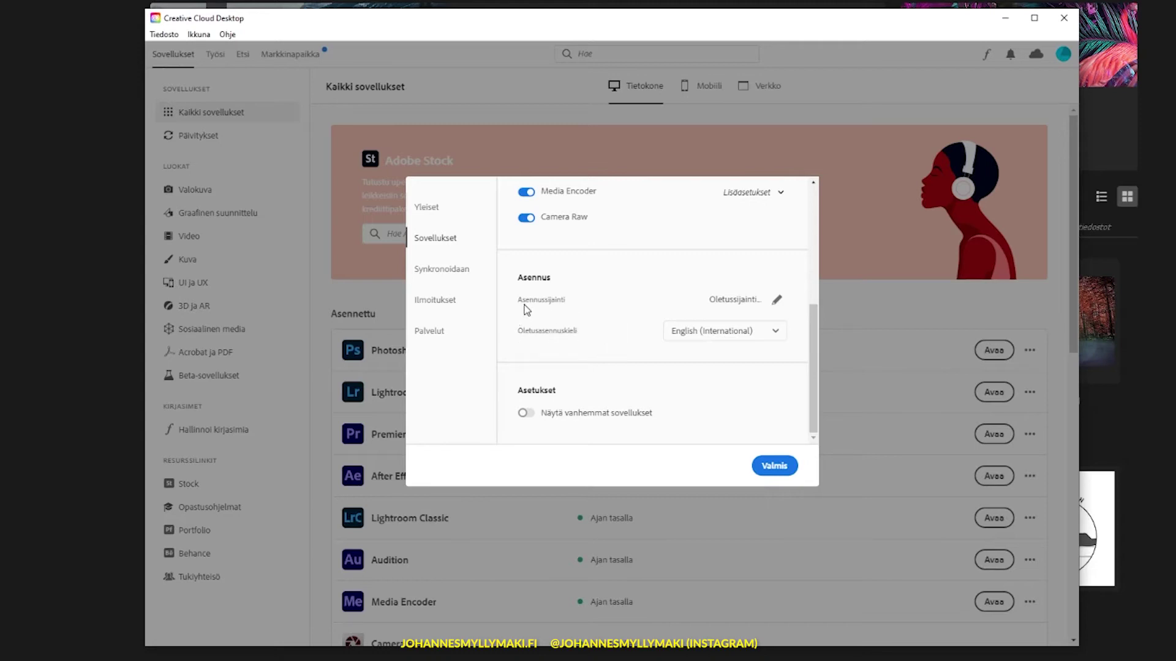
left_click(730, 342)
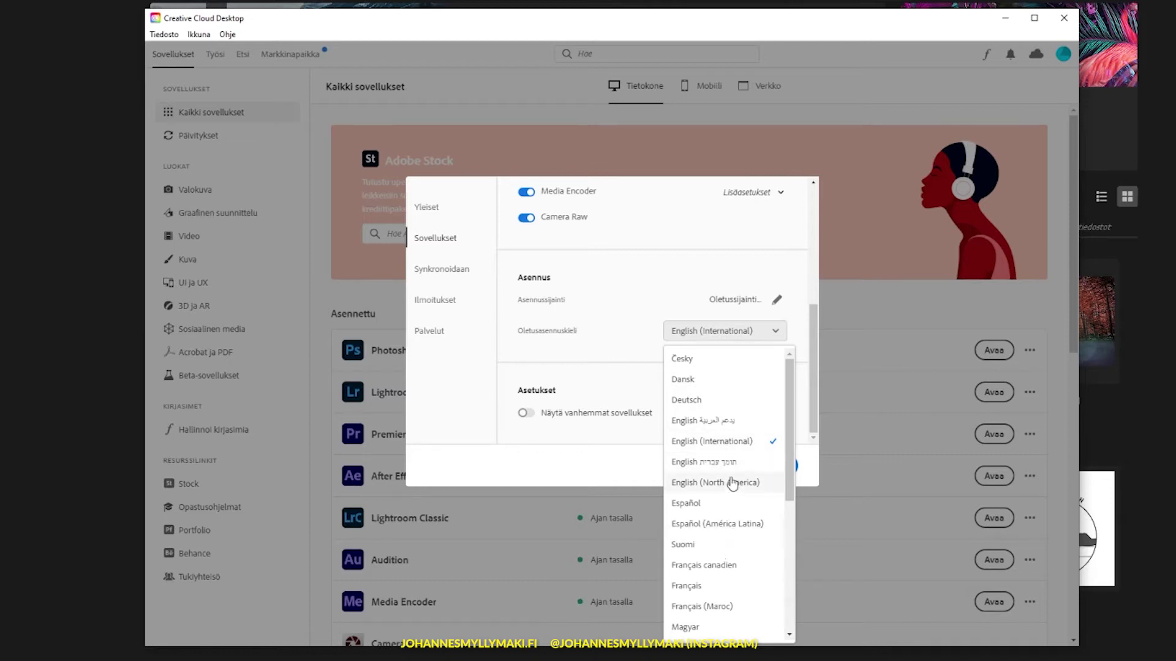
left_click(710, 442)
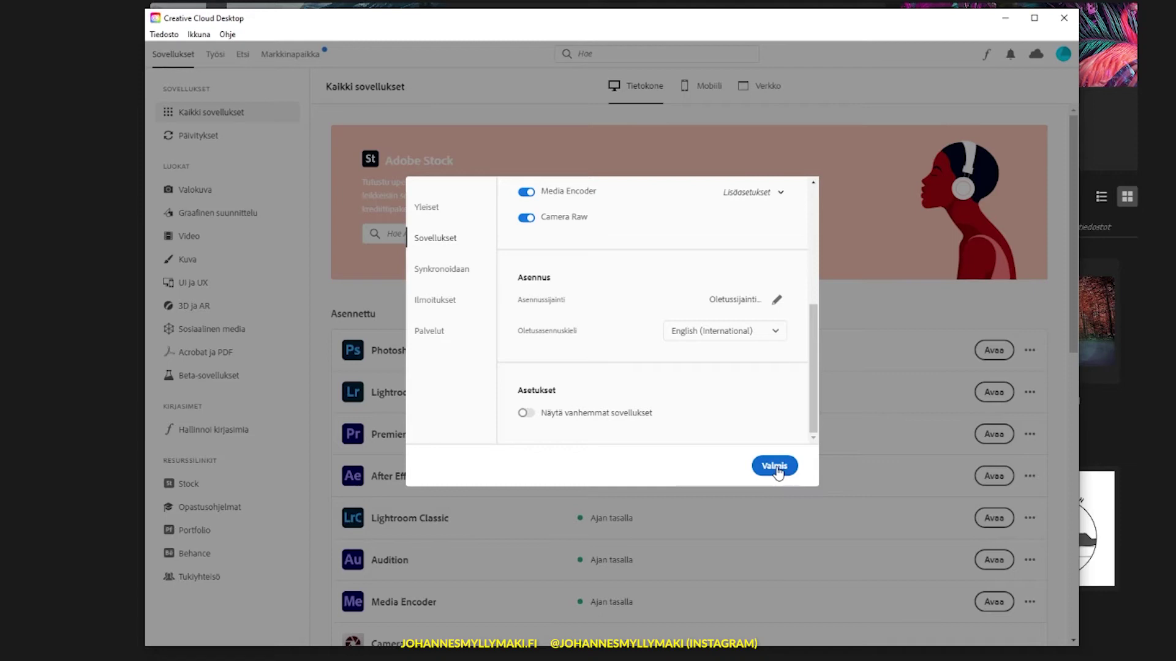
Step: Close the Creative Cloud preferences and minimize Creative Cloud to bring Photoshop forward
left_click(777, 468)
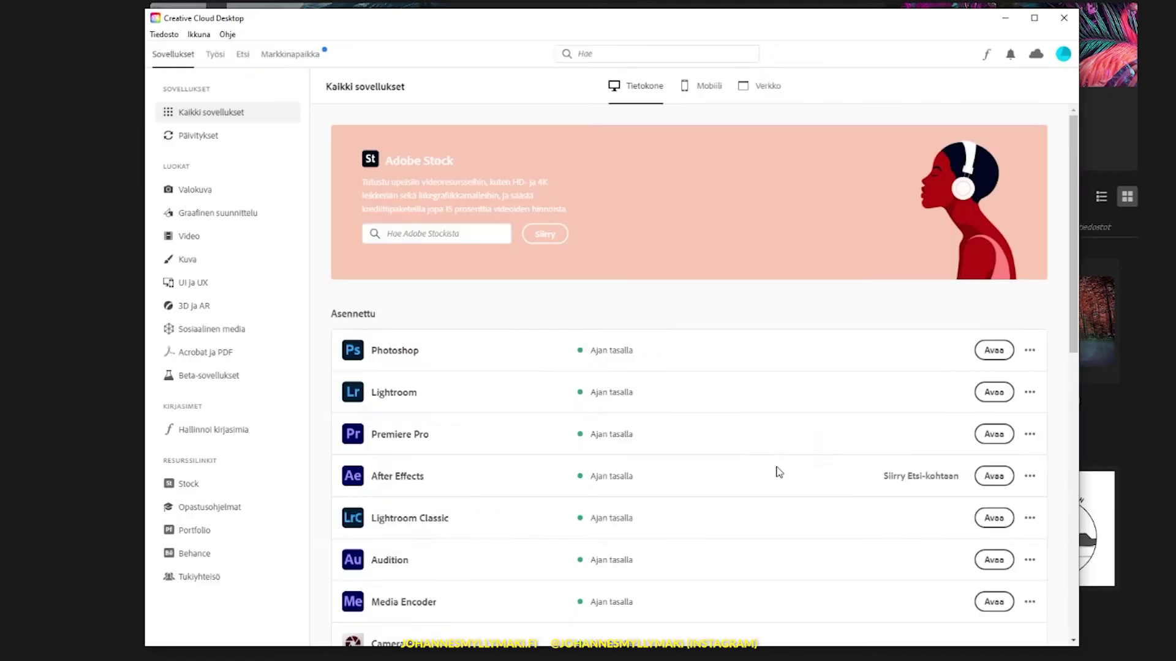
left_click(1004, 17)
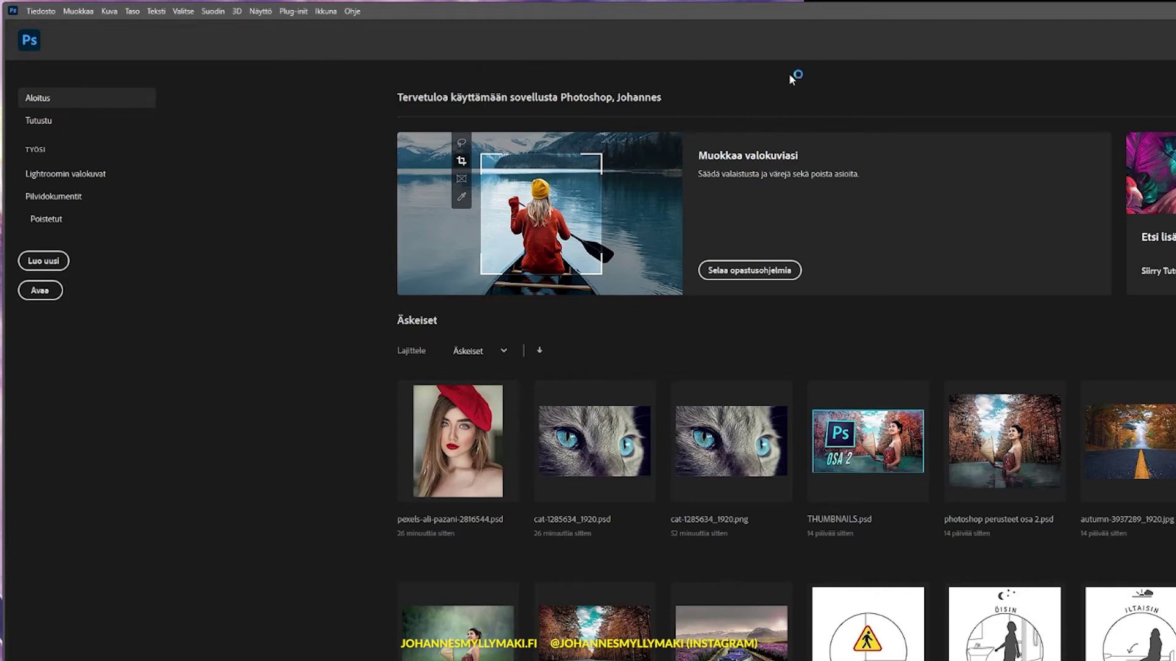
left_click(77, 11)
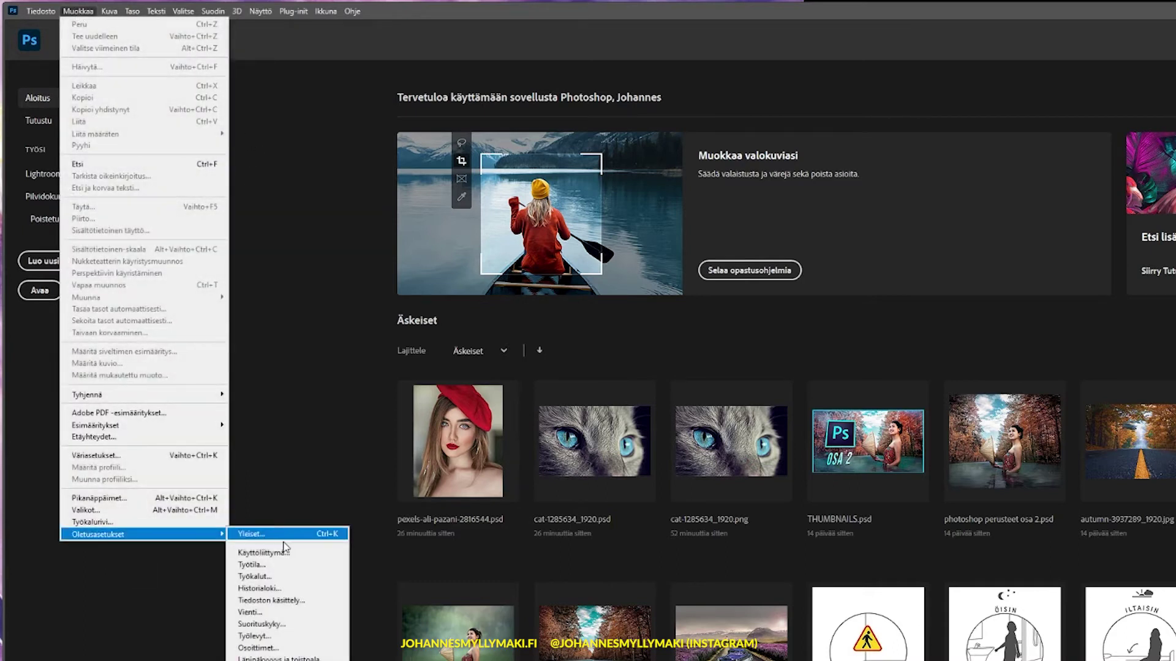
left_click(287, 553)
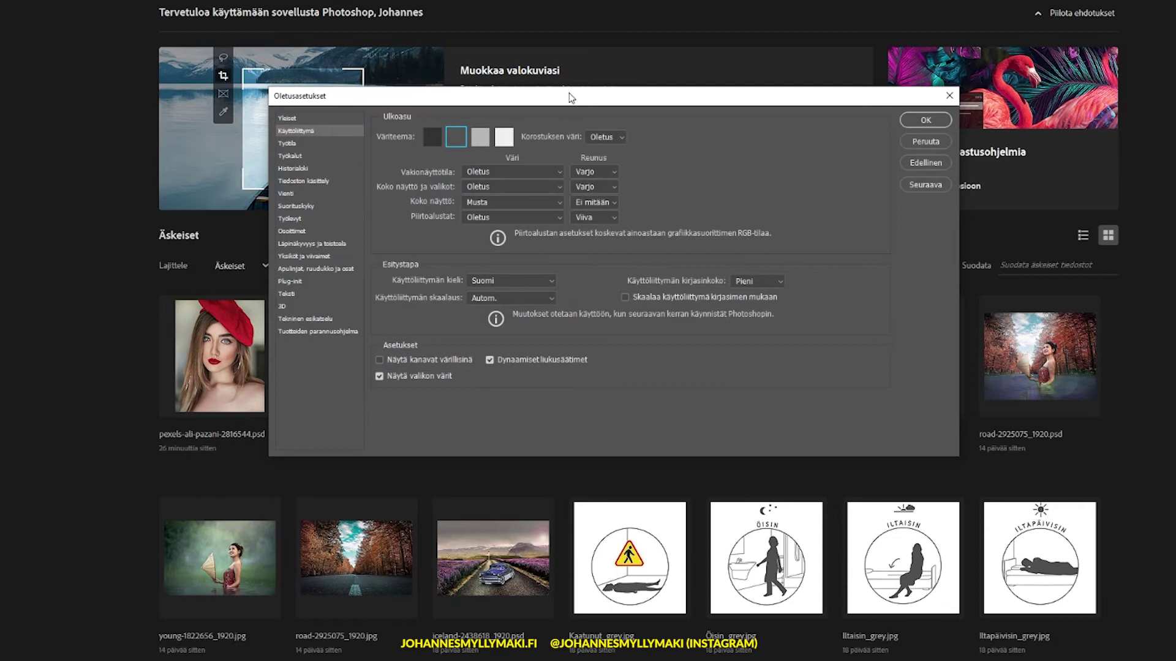
left_click_drag(569, 97, 610, 202)
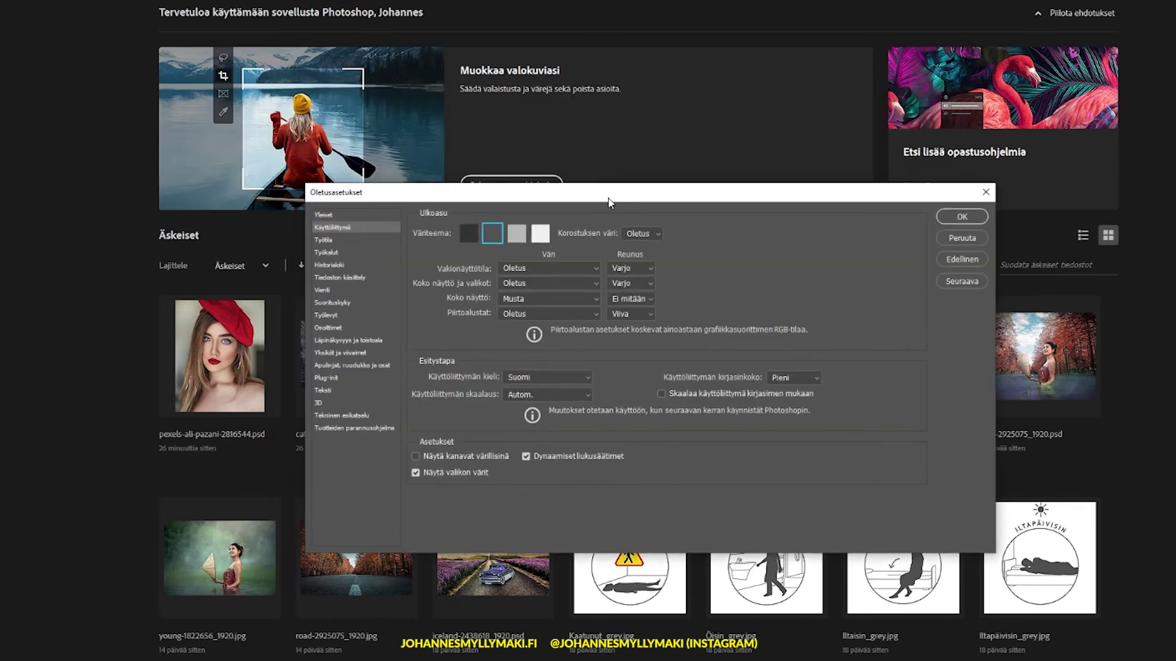
left_click(551, 377)
left_click(583, 409)
left_click(959, 219)
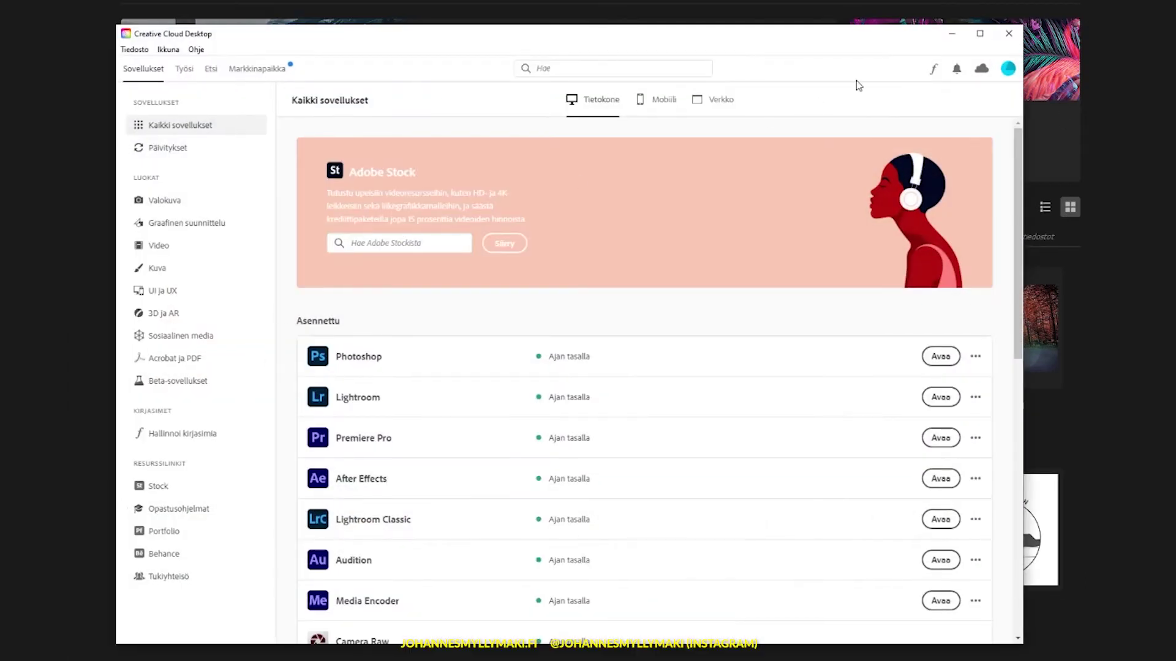
Step: Check that the Creative Cloud default install language is English (International), then click Valmis
left_click(1008, 68)
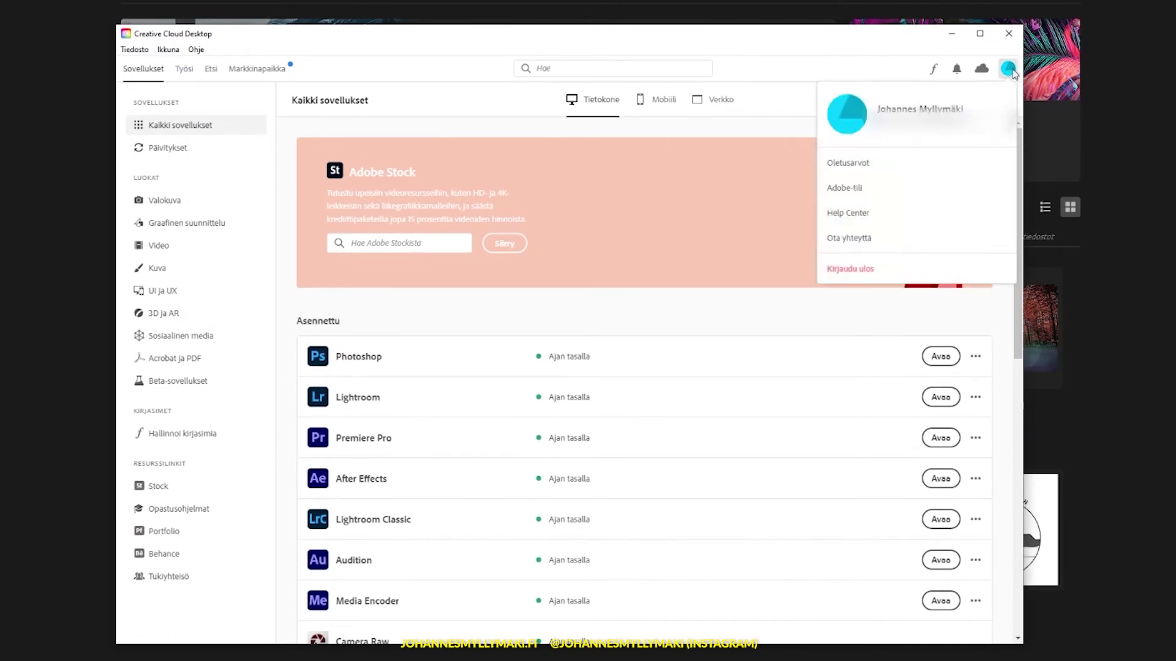
left_click(863, 159)
scroll(633, 390, "down", 4)
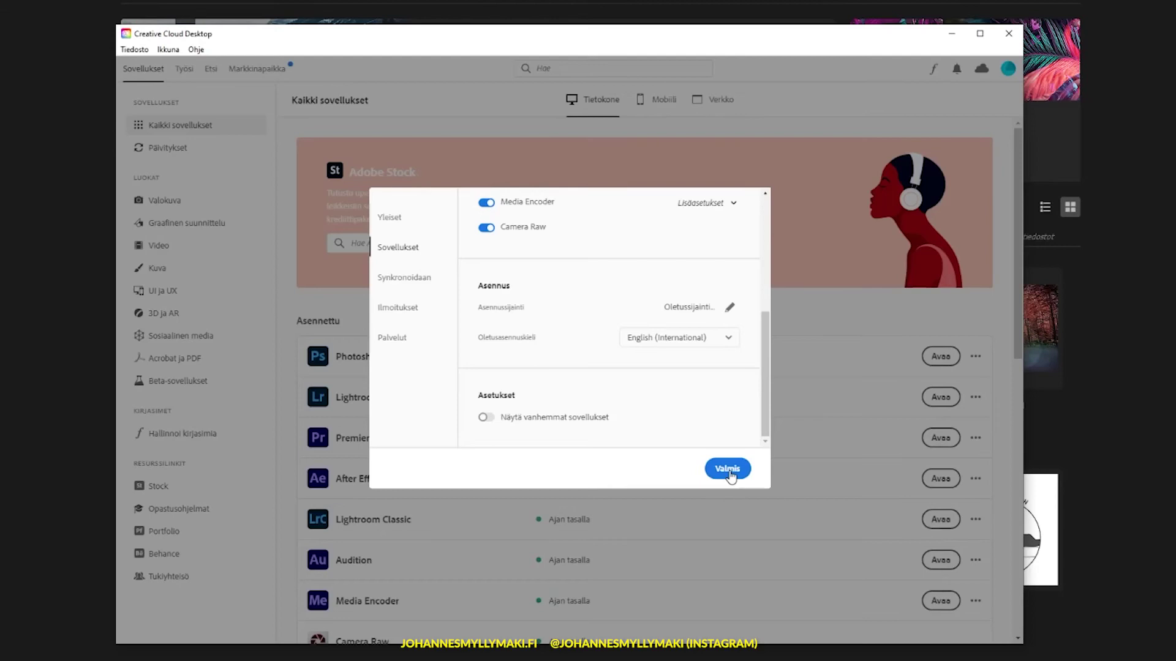
left_click(727, 469)
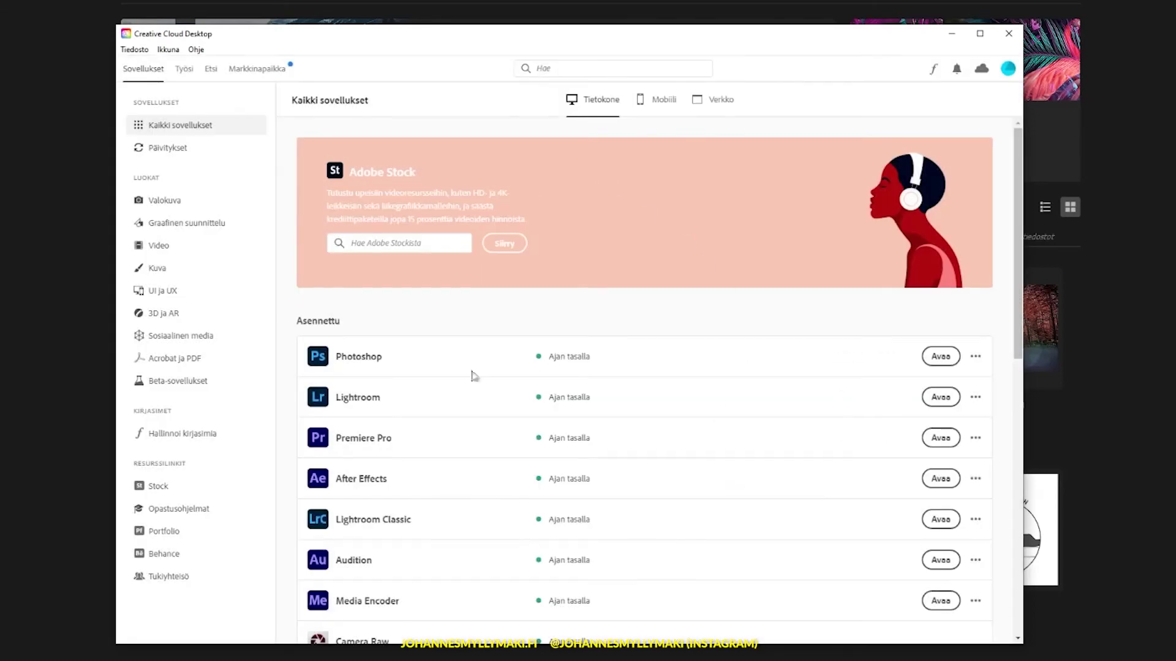
Step: Scroll down and back up the Creative Cloud app list, then minimize the window
scroll(622, 296, "down", 4)
scroll(622, 296, "down", 2)
scroll(622, 296, "down", 1)
scroll(622, 296, "down", 2)
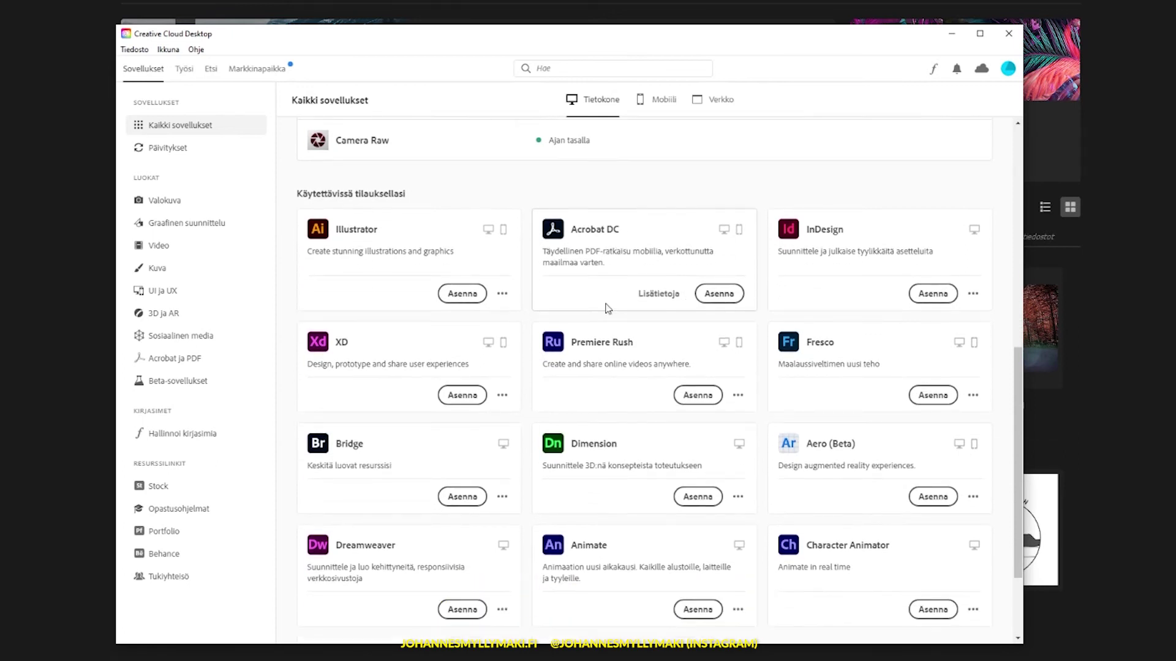
mouse_move(409, 468)
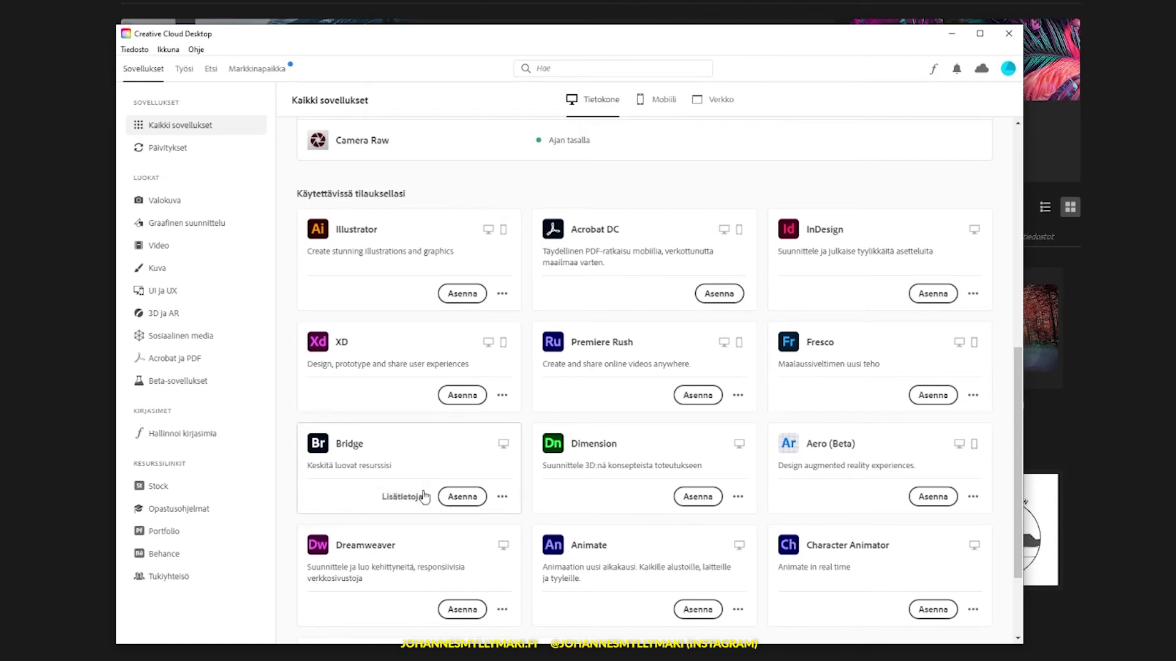
scroll(643, 481, "up", 1)
scroll(643, 481, "up", 5)
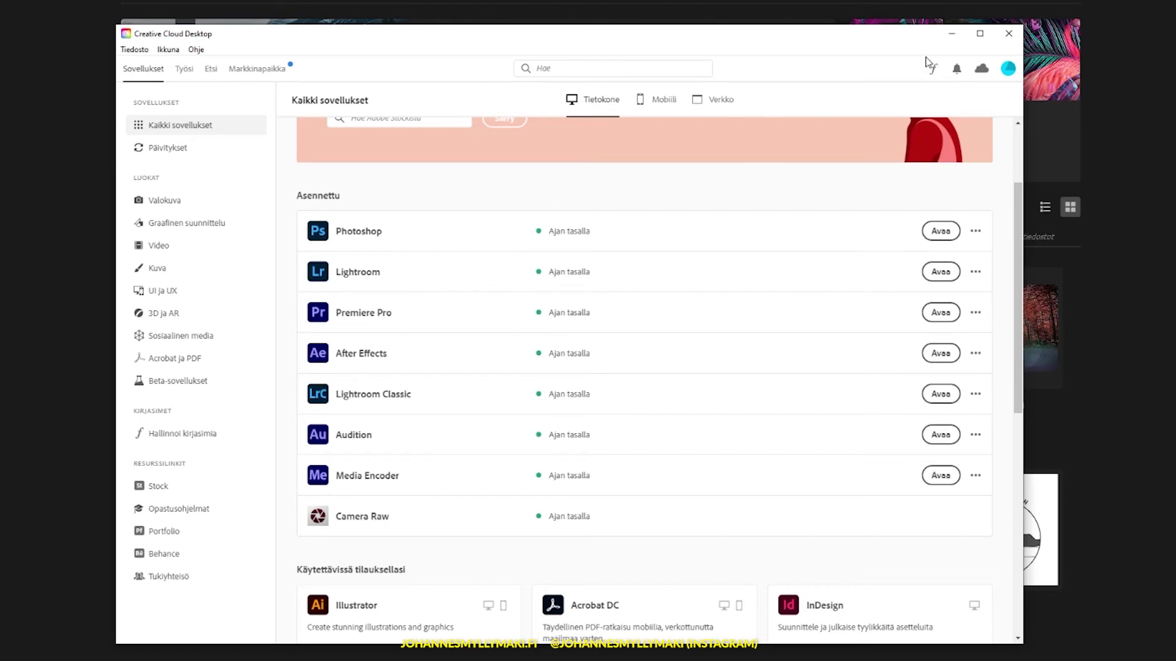
left_click(953, 36)
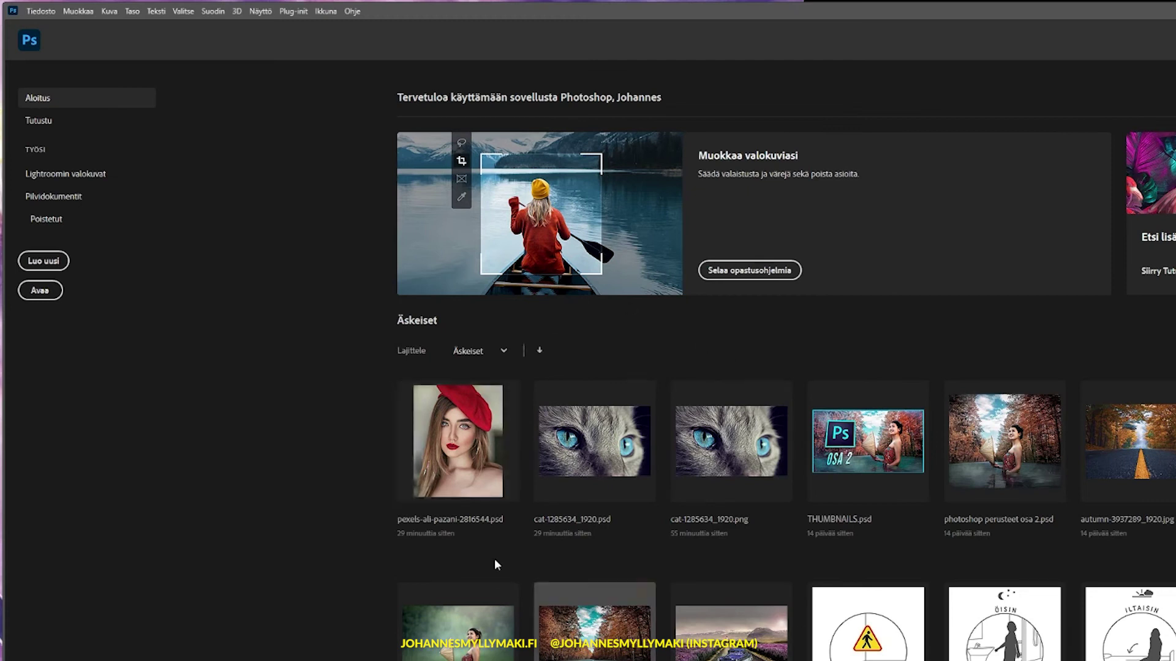
Step: Change the Käyttöliittymä language preference from Suomi to English: International and apply it
left_click(92, 12)
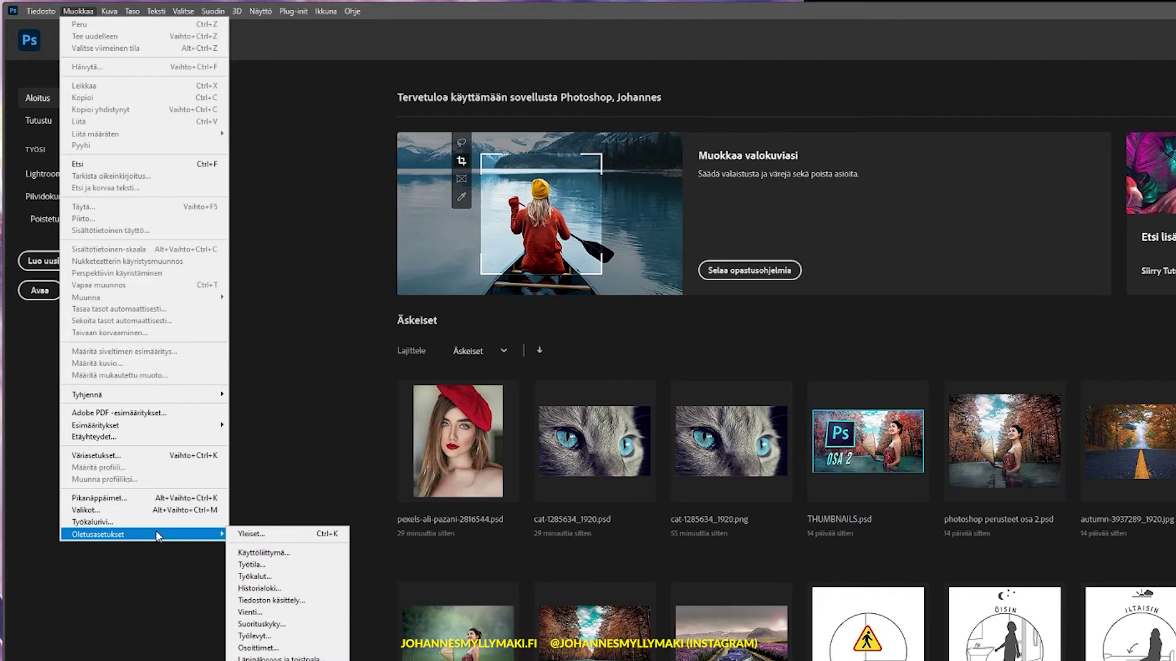
left_click(306, 558)
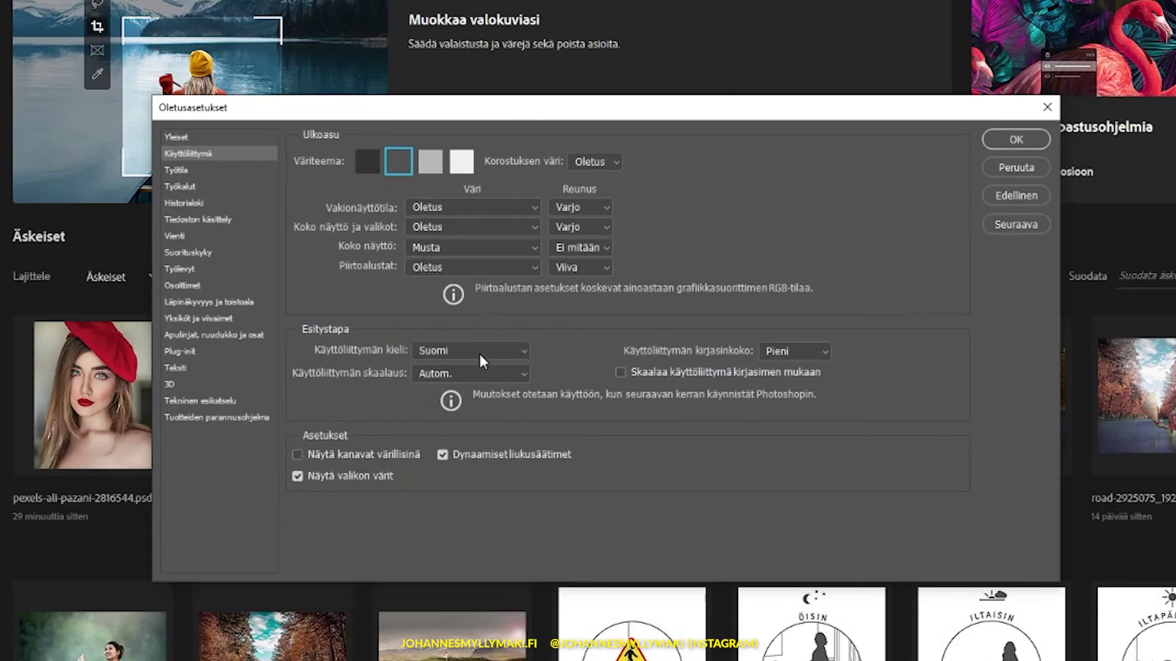
left_click(480, 350)
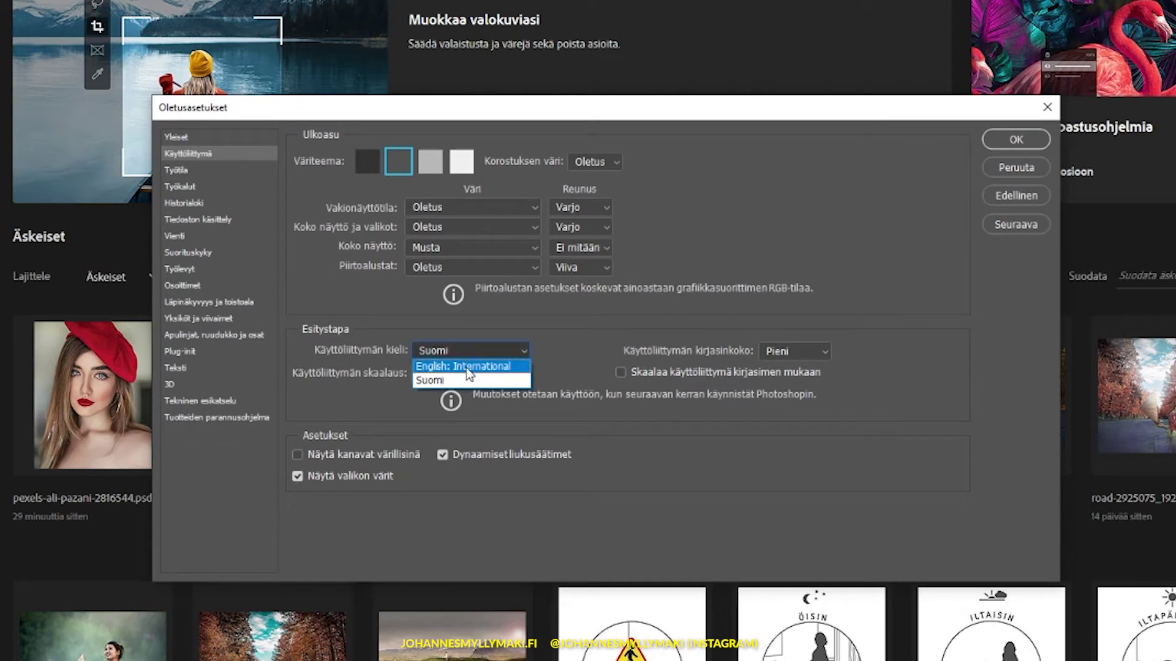
left_click(481, 366)
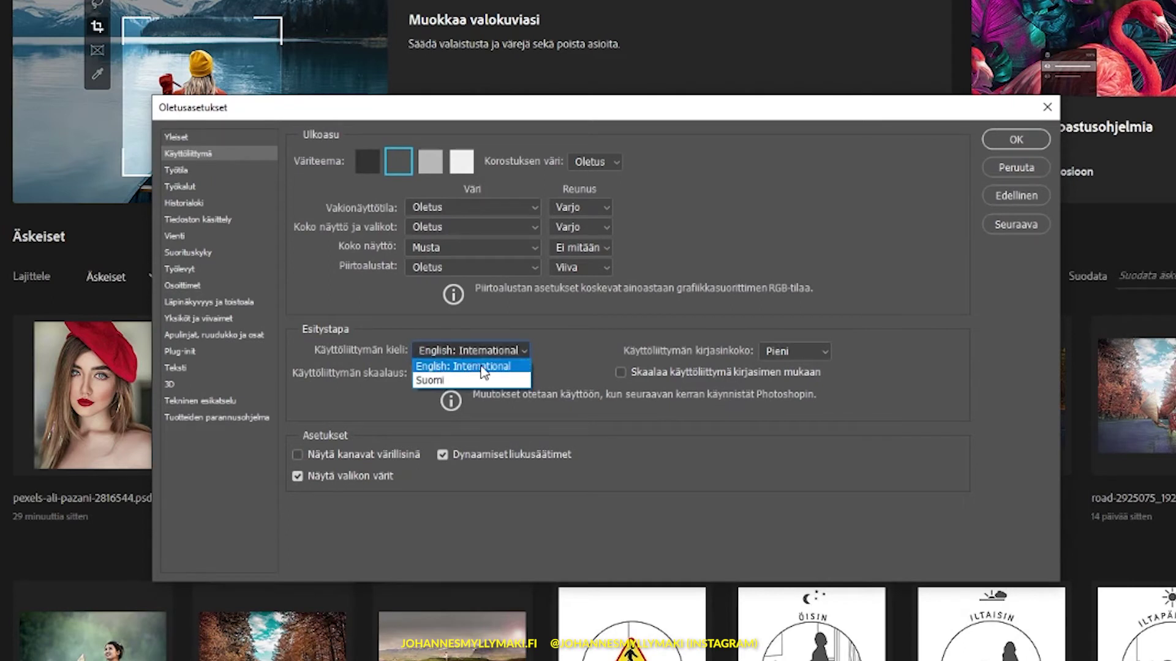
left_click(480, 366)
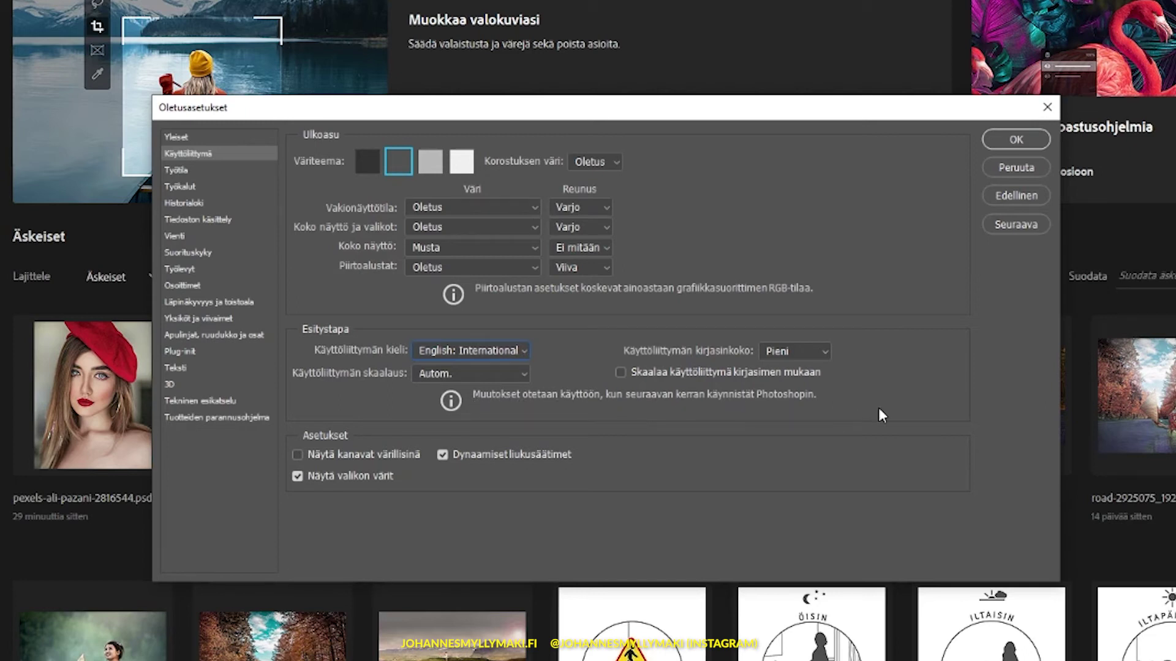
left_click(1019, 142)
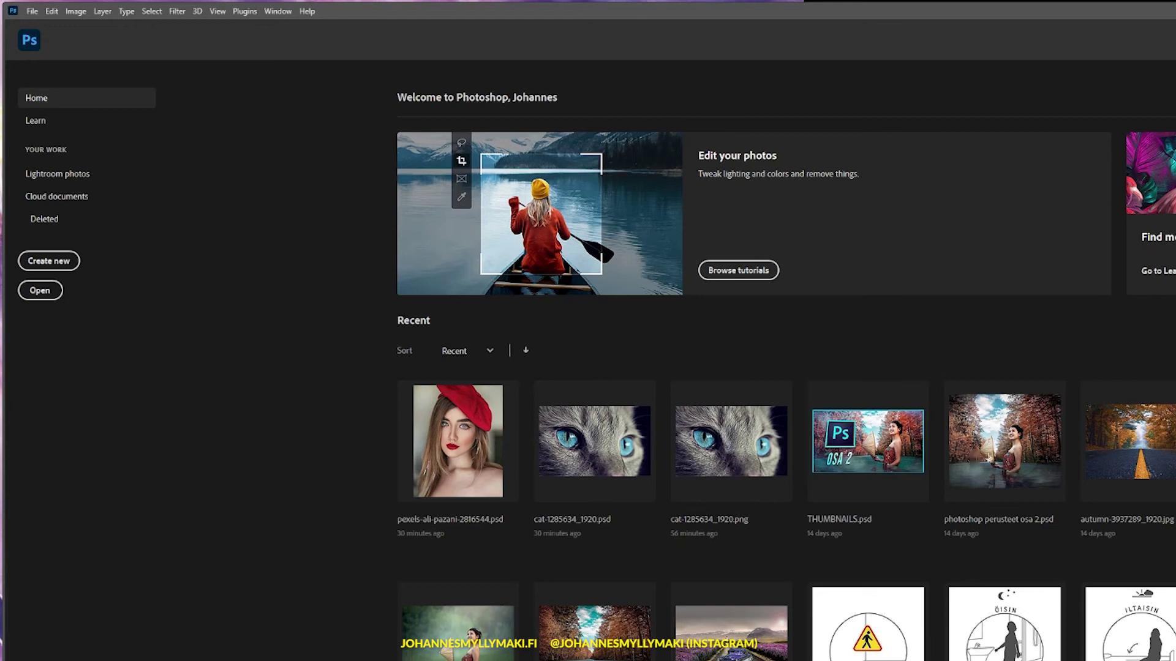
Step: Open photoshop perusteet osa 2.psd from Recent, leaving its missing colour profile as is
left_click(1014, 450)
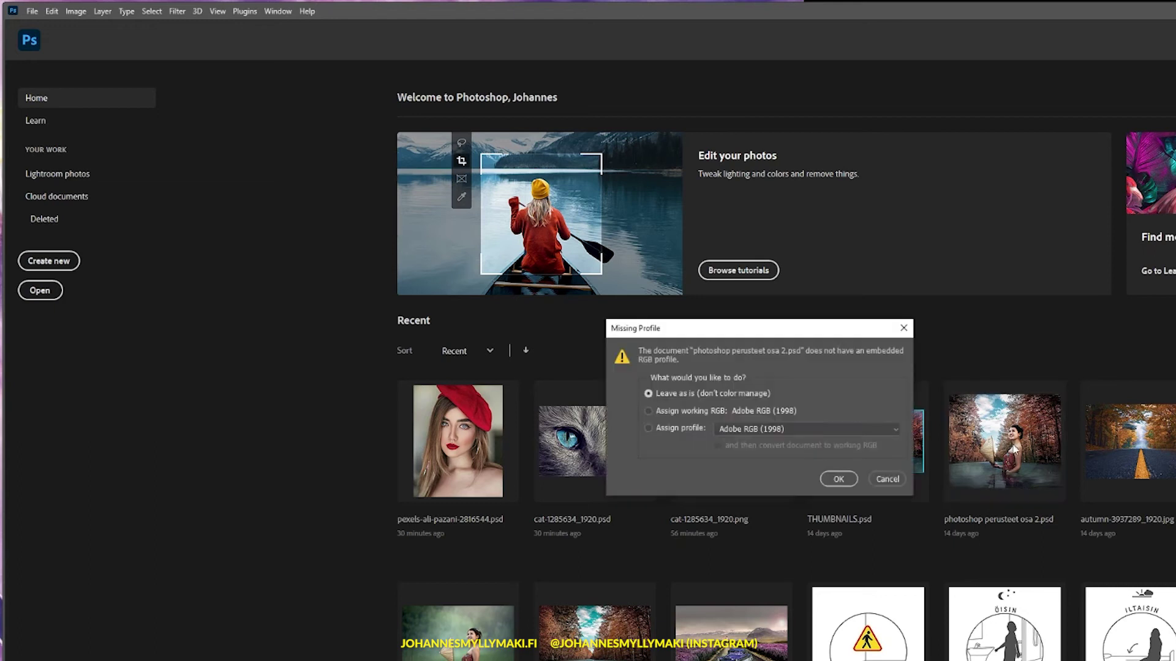
left_click(839, 480)
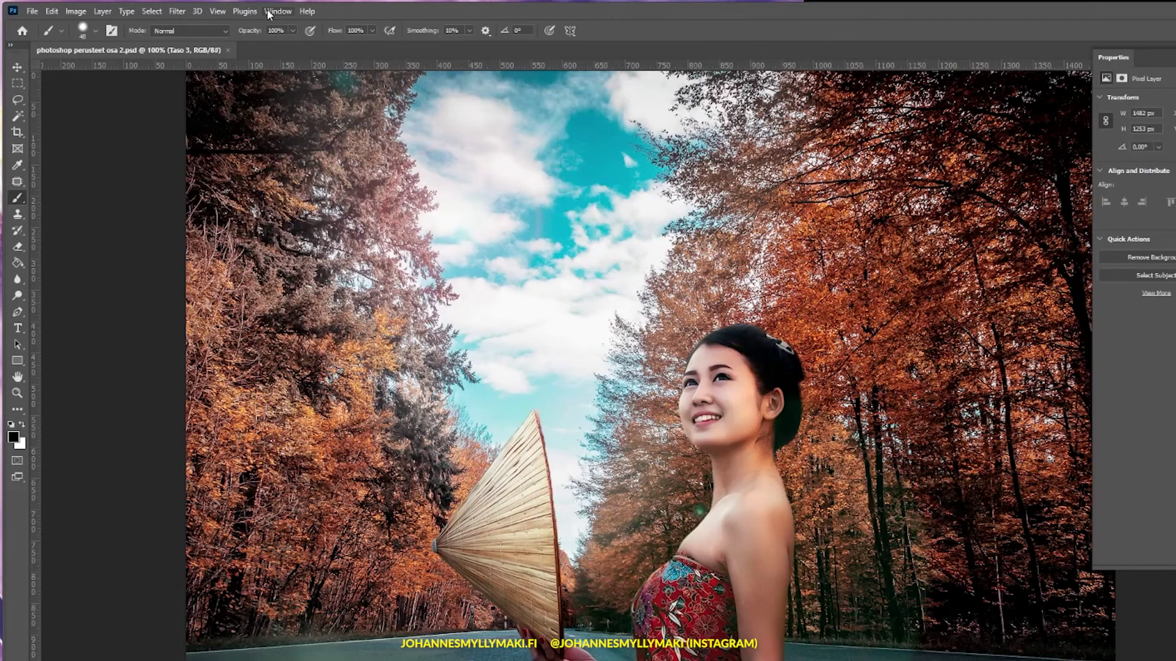
Step: Check the English Image menu, select the Clone Stamp tool, and show the hidden tray icons
left_click(276, 11)
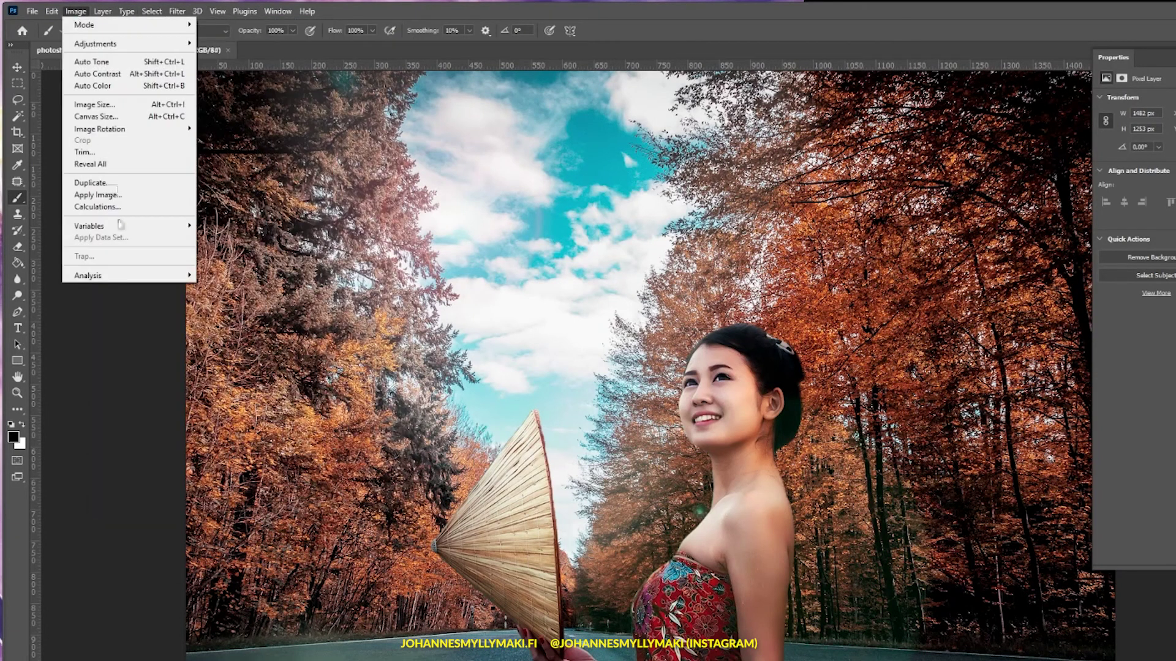
left_click(163, 394)
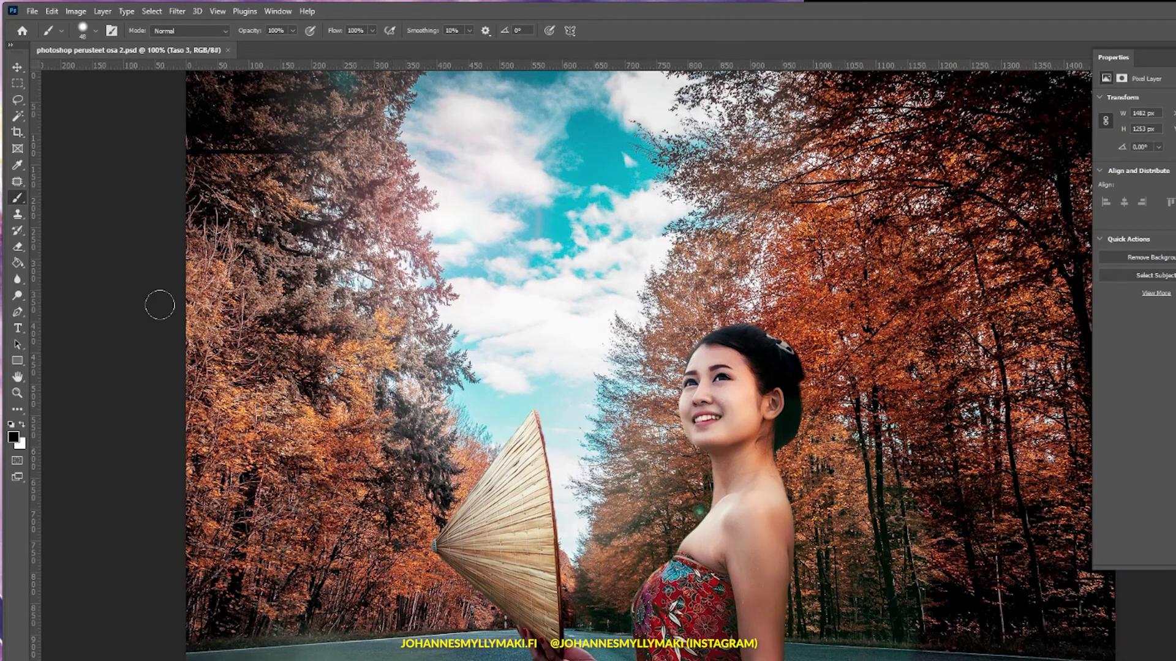
left_click(18, 213)
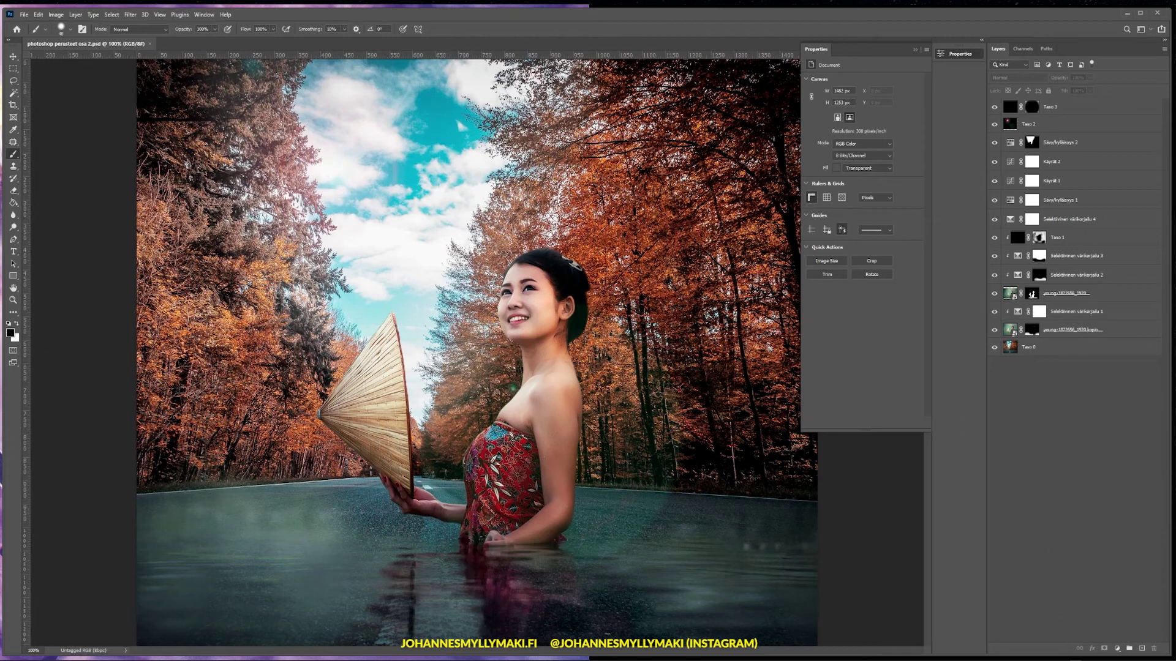
left_click(1076, 660)
left_click(1054, 606)
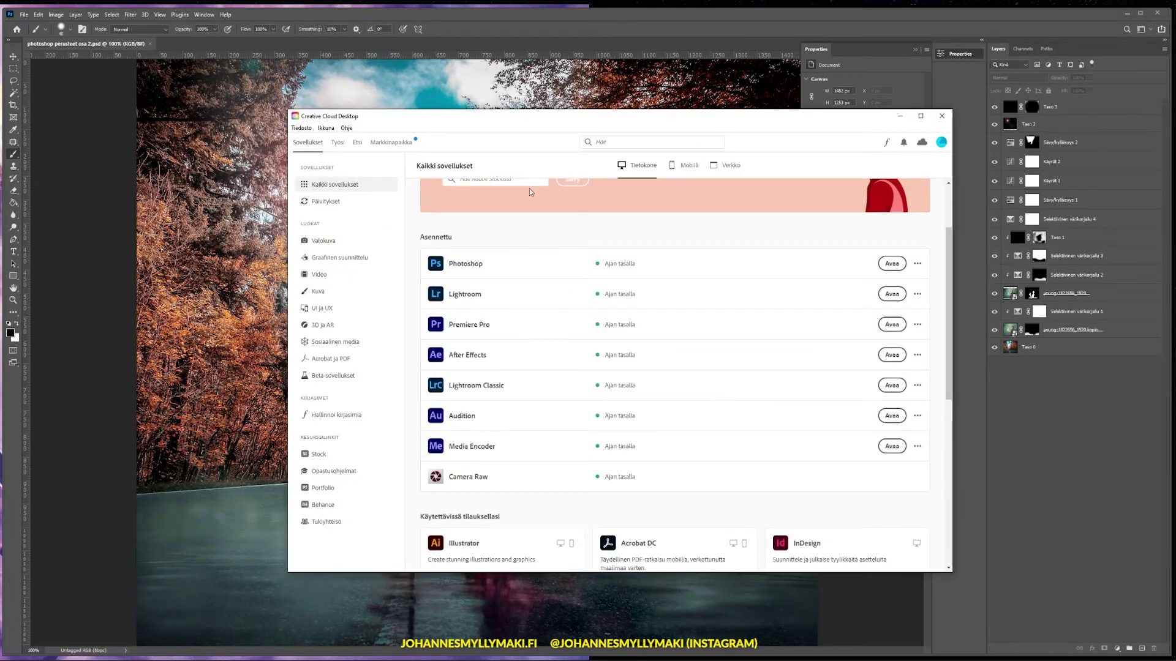
left_click_drag(600, 130, 563, 131)
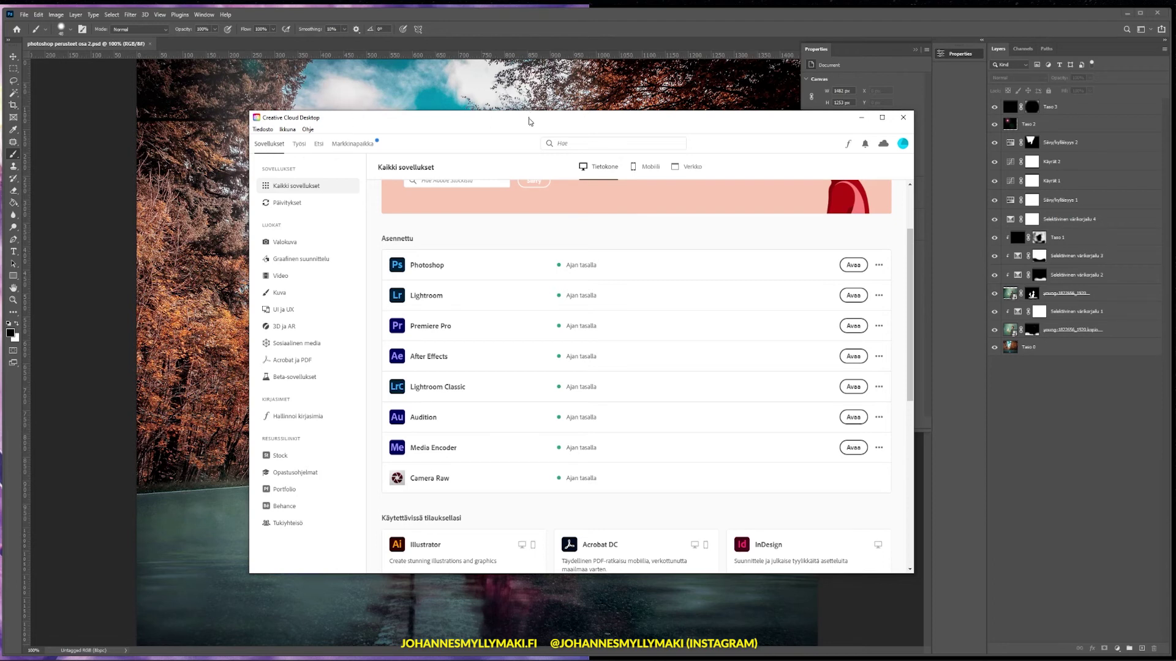
left_click_drag(530, 118, 553, 158)
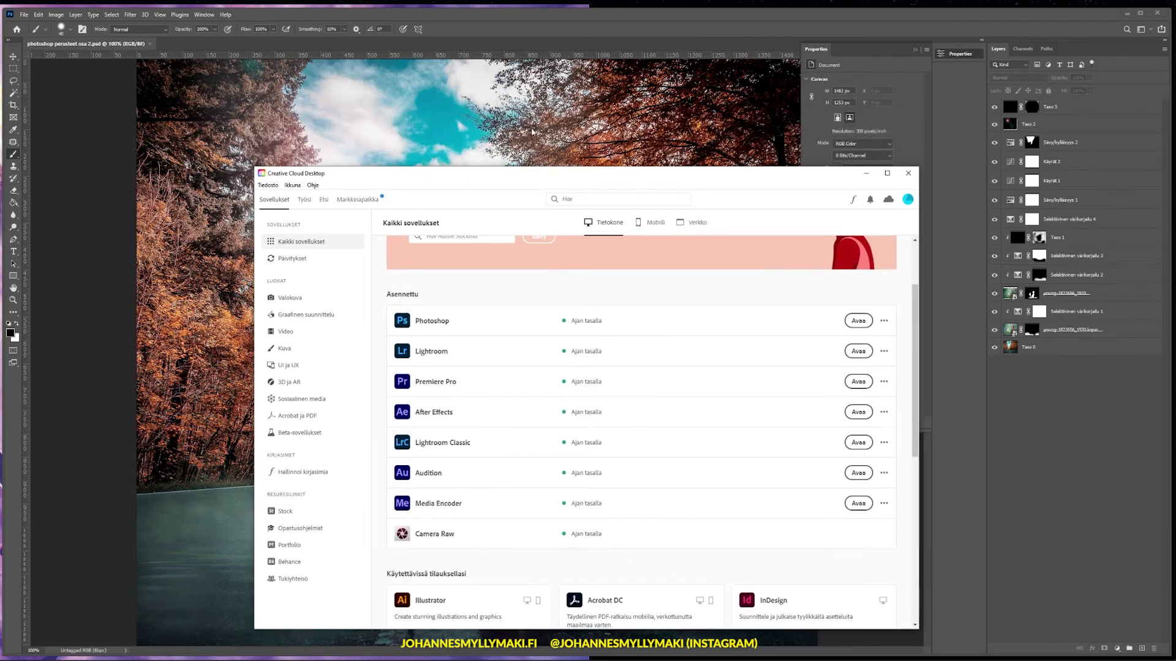
left_click_drag(552, 169, 527, 146)
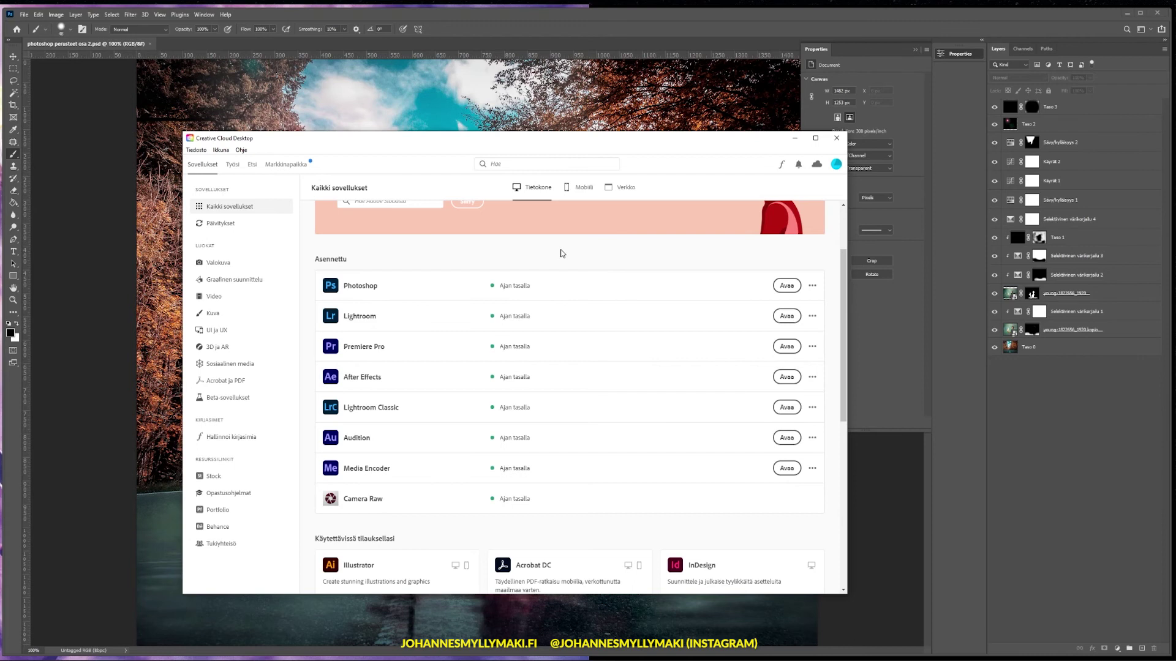
key("alt+Tab")
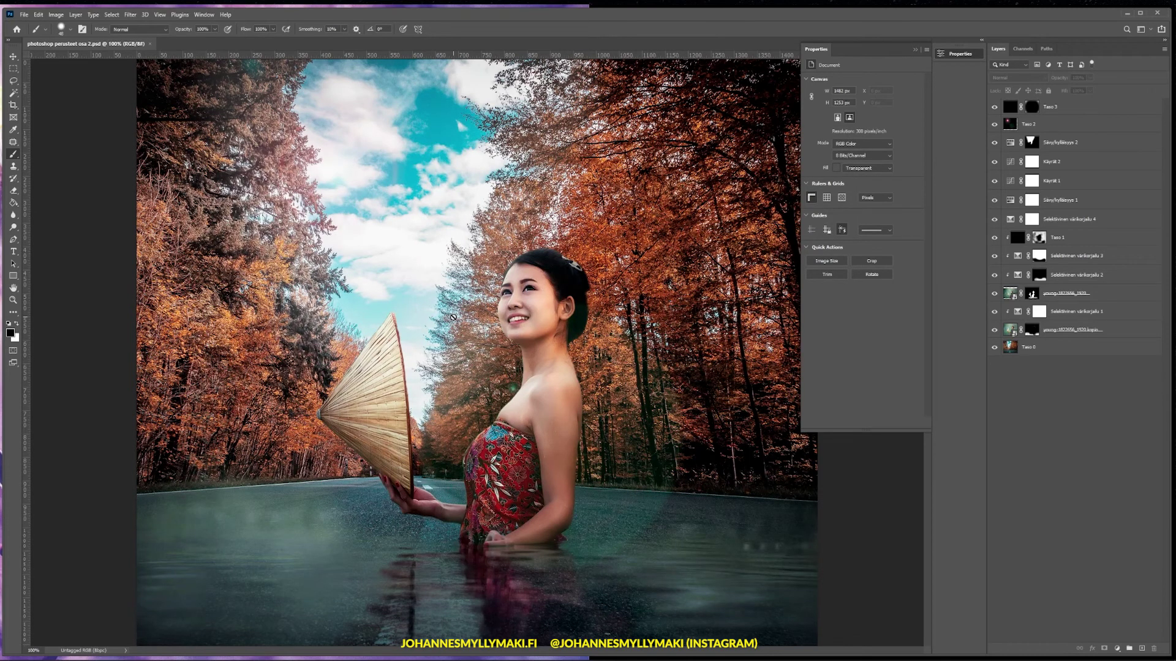